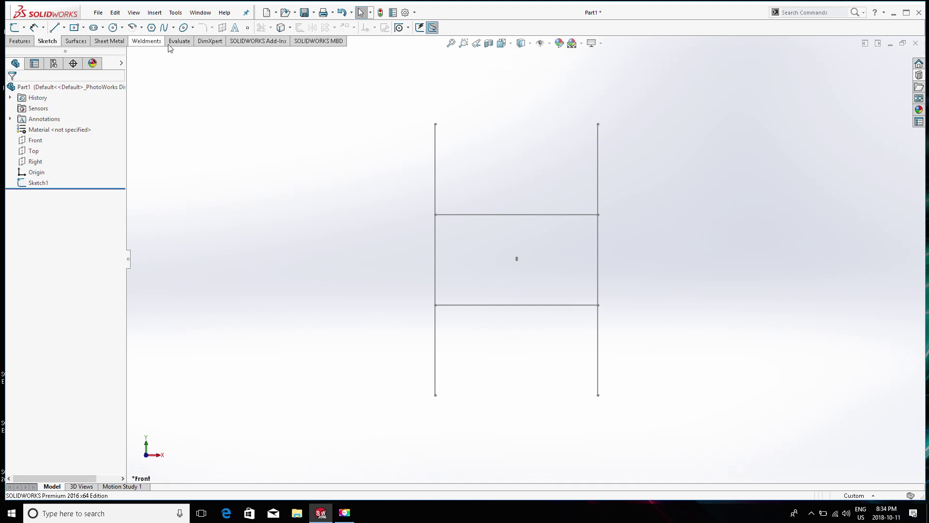
Step: Browse the command tab list and show Sketch1's dimensions, then clear the selection
right_click(252, 43)
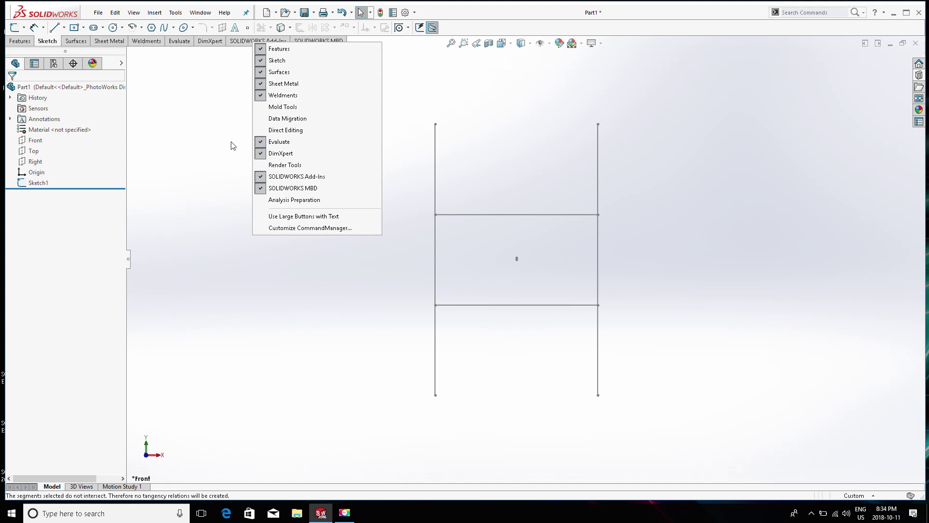
left_click(183, 150)
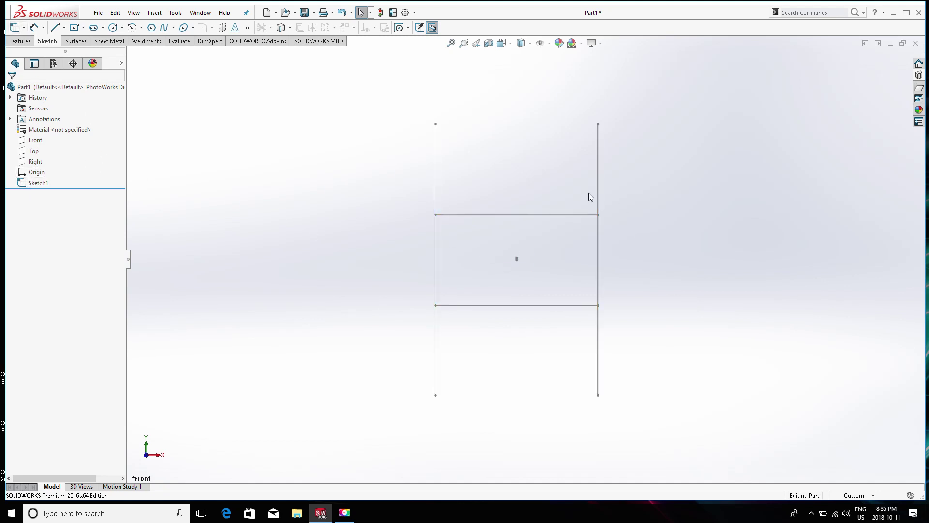
left_click(46, 183)
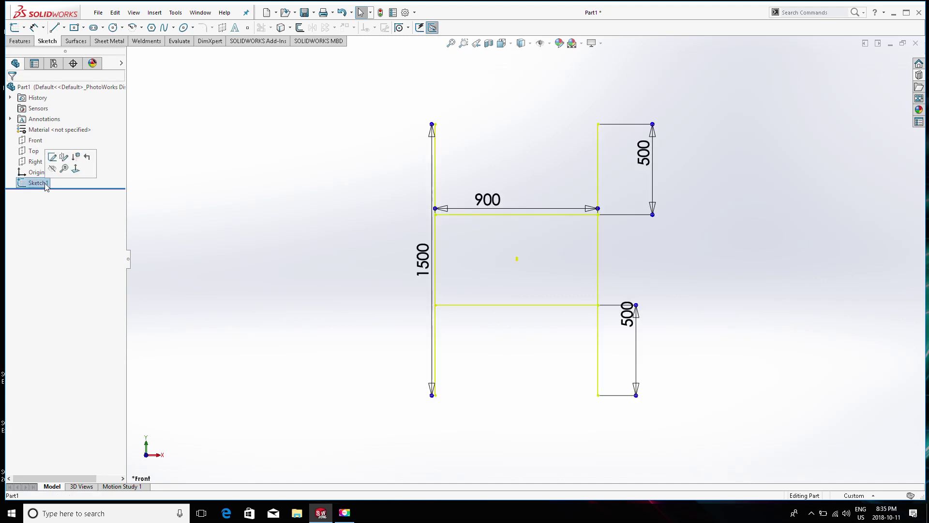
left_click(390, 194)
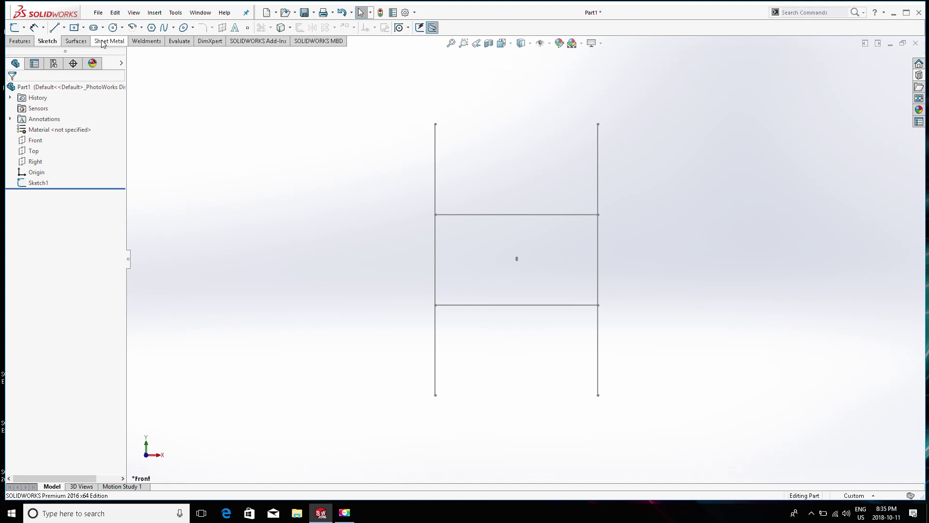
Step: Start a Structural Member from Weldments with the iso standard and square tube type
left_click(147, 41)
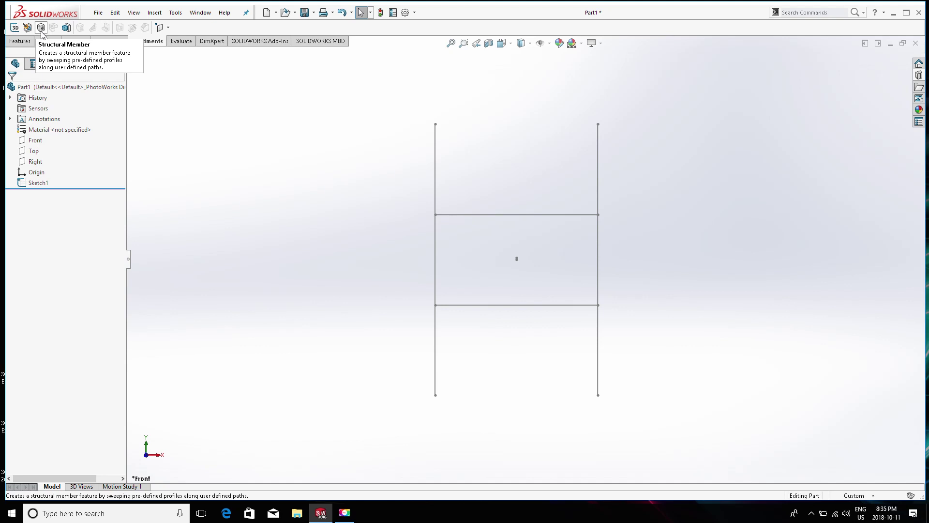
left_click(41, 28)
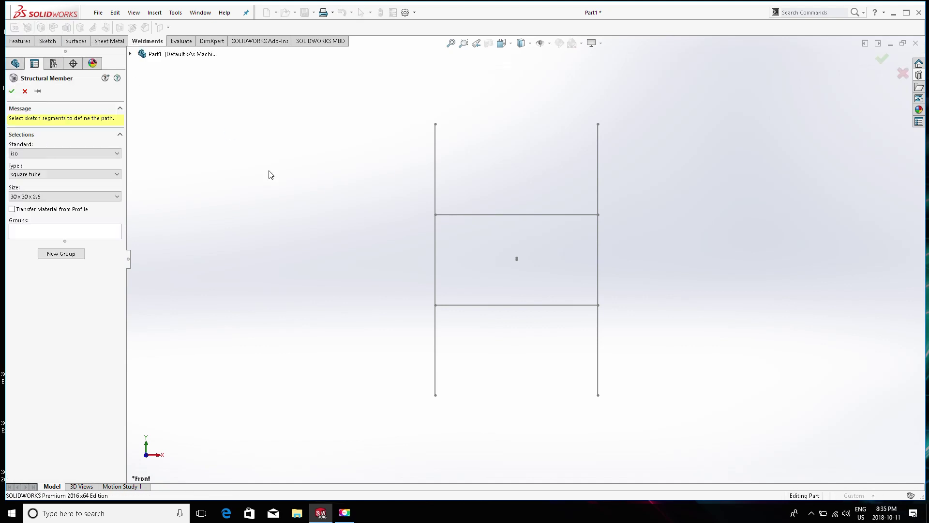
left_click(30, 154)
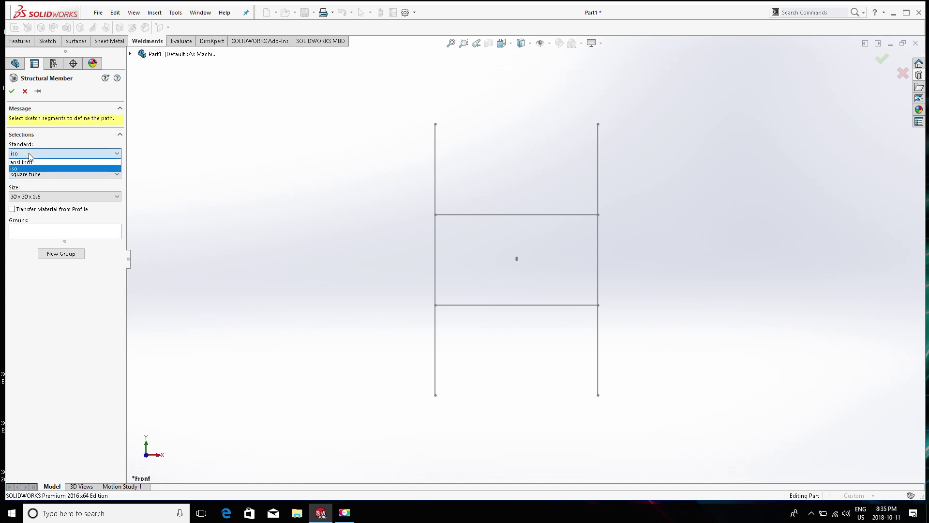
left_click(29, 155)
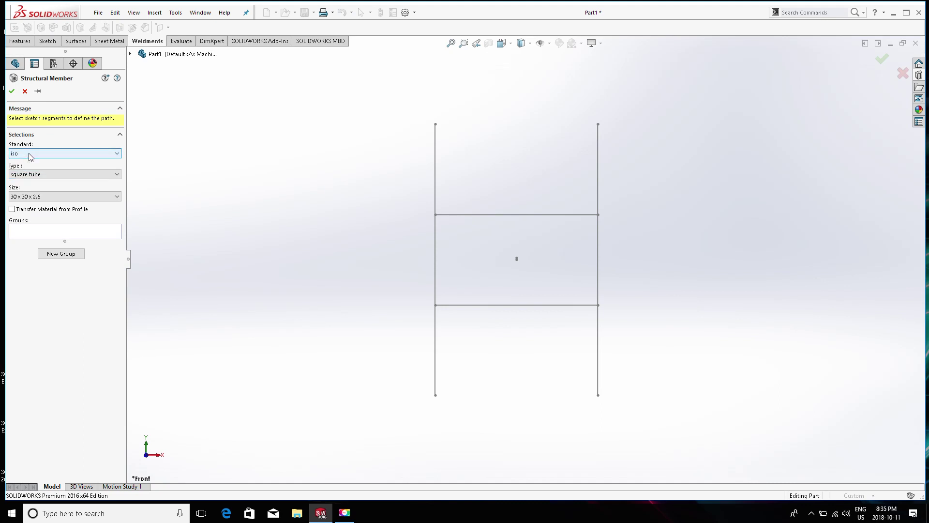
left_click(30, 155)
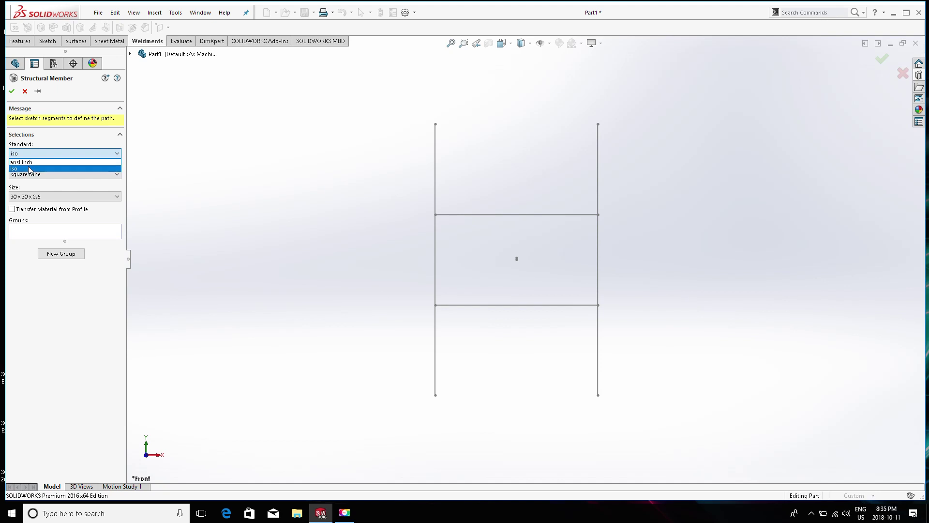
left_click(30, 169)
left_click(29, 153)
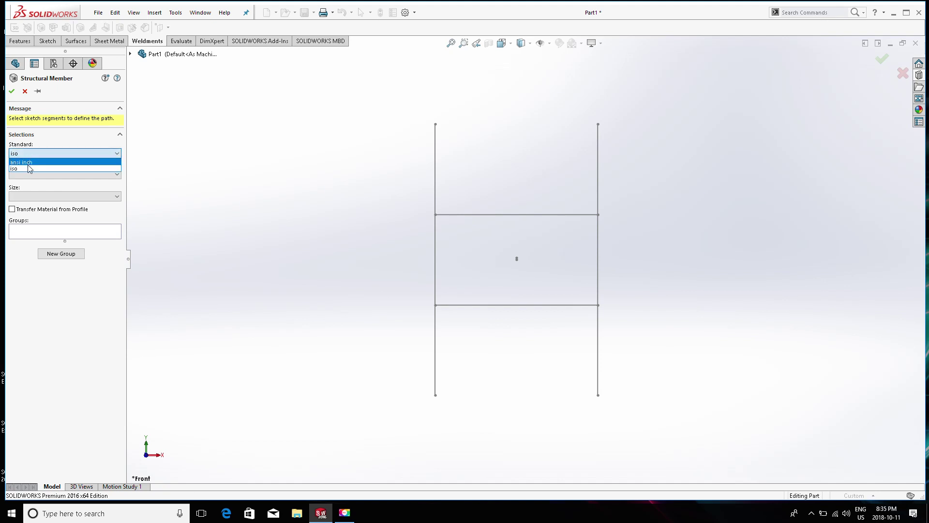
left_click(29, 168)
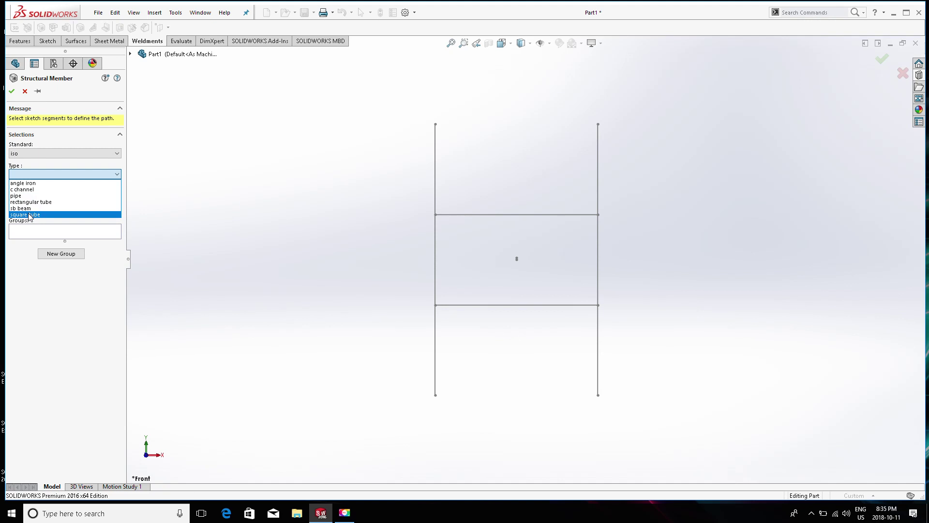
left_click(29, 214)
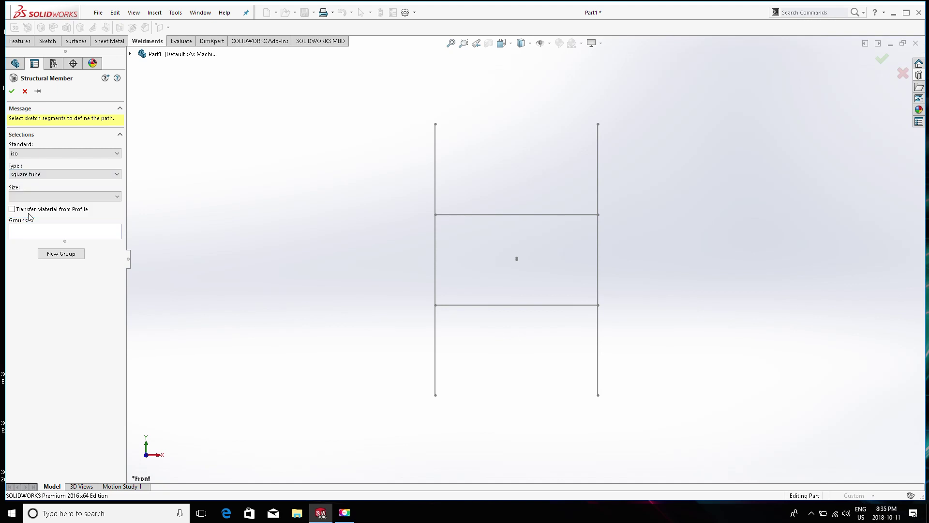
Step: Set the square tube size to 80 x 80 x 5 and activate the path selection box
left_click(30, 177)
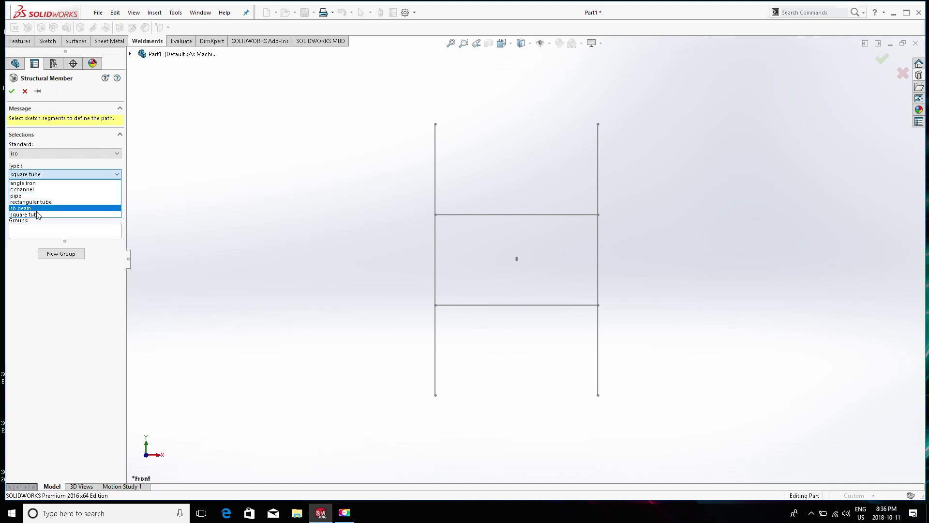
left_click(38, 214)
left_click(39, 196)
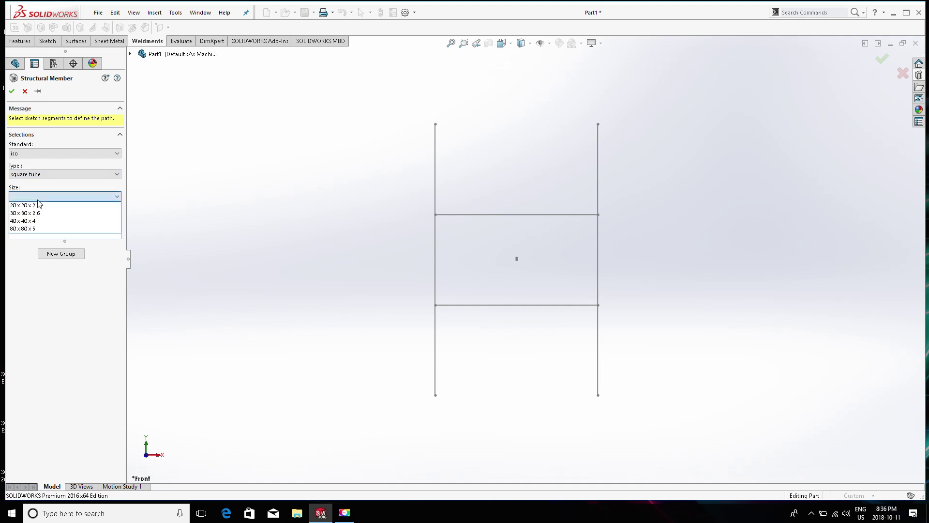
left_click(36, 229)
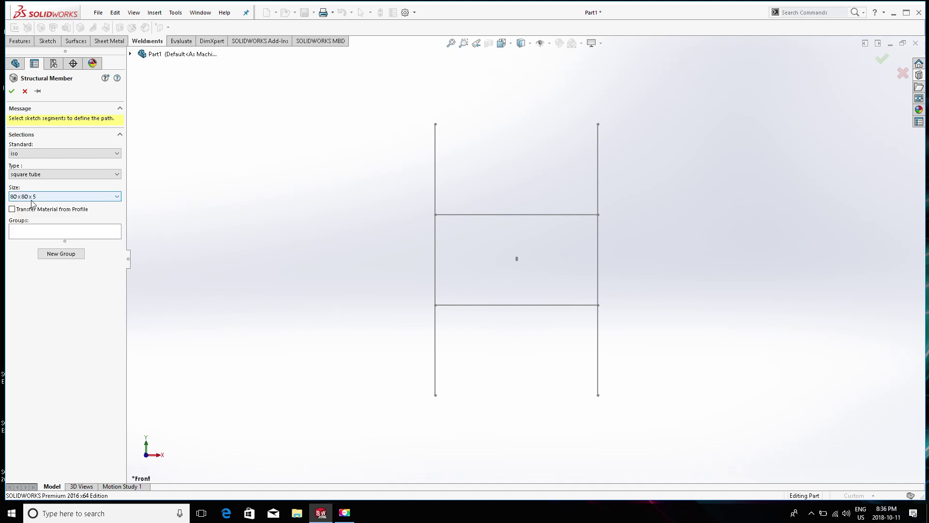
left_click(30, 231)
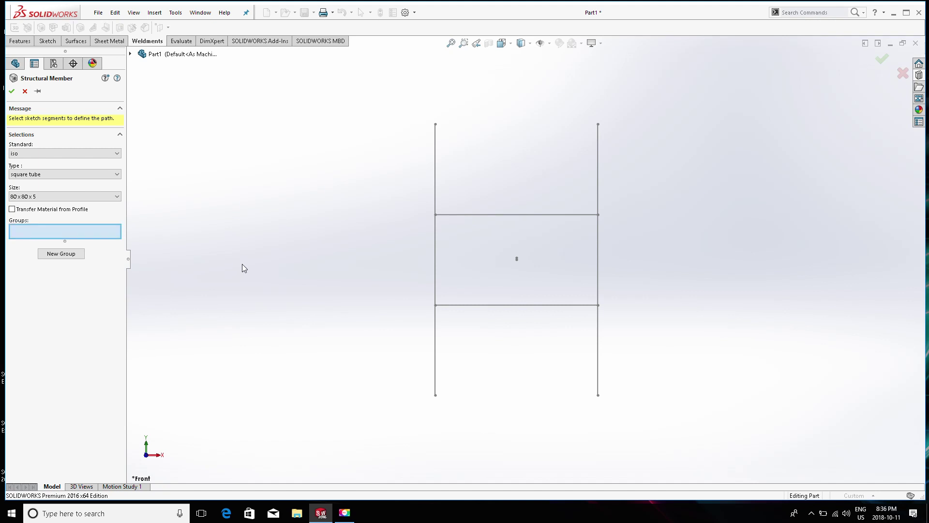
Step: Pick the left vertical sketch line as Group1's path and orbit to inspect the tube preview
left_click(437, 250)
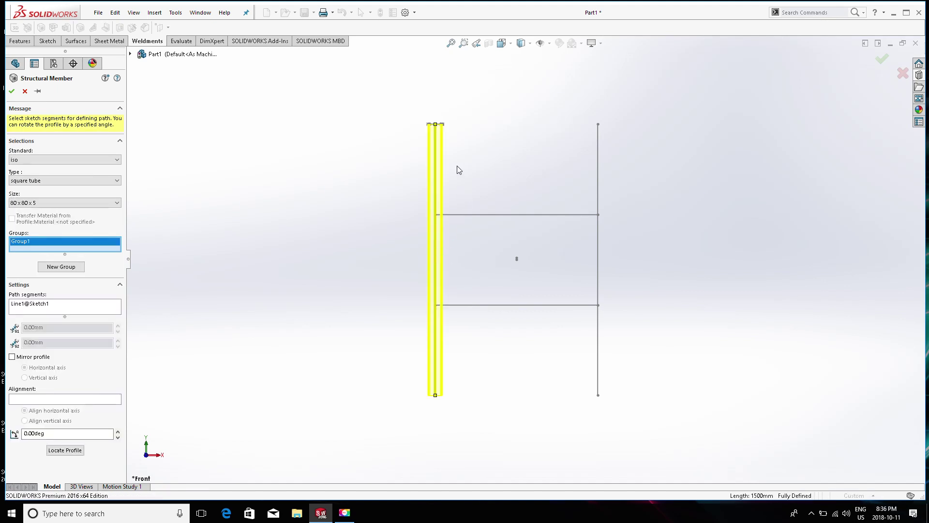
mouse_move(459, 170)
middle_mouse_down()
mouse_move(442, 152)
mouse_move(454, 241)
mouse_move(445, 196)
middle_mouse_up()
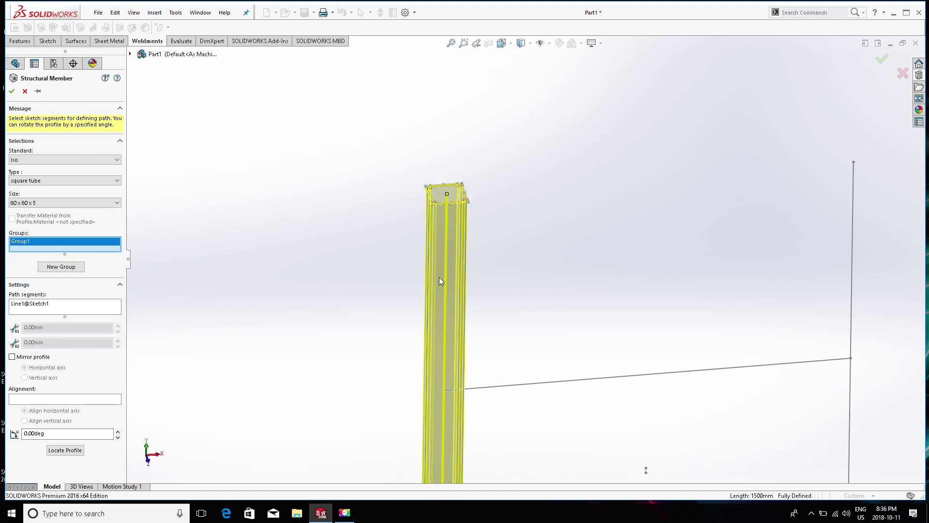
scroll(439, 280, "up", 2)
scroll(509, 272, "down", 2)
scroll(510, 160, "down", 2)
scroll(501, 410, "up", 3)
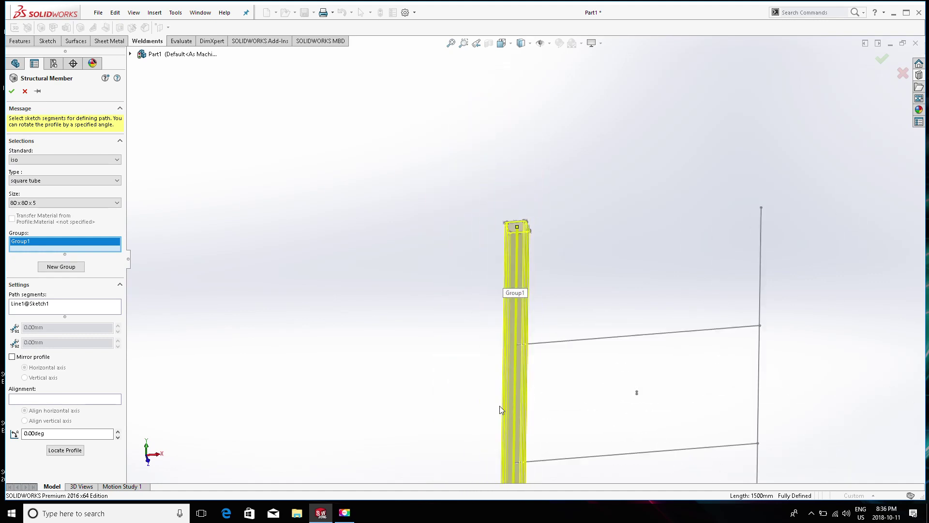
scroll(500, 406, "up", 2)
scroll(531, 380, "down", 2)
mouse_move(523, 261)
middle_mouse_down()
mouse_move(537, 145)
mouse_move(517, 189)
middle_mouse_up()
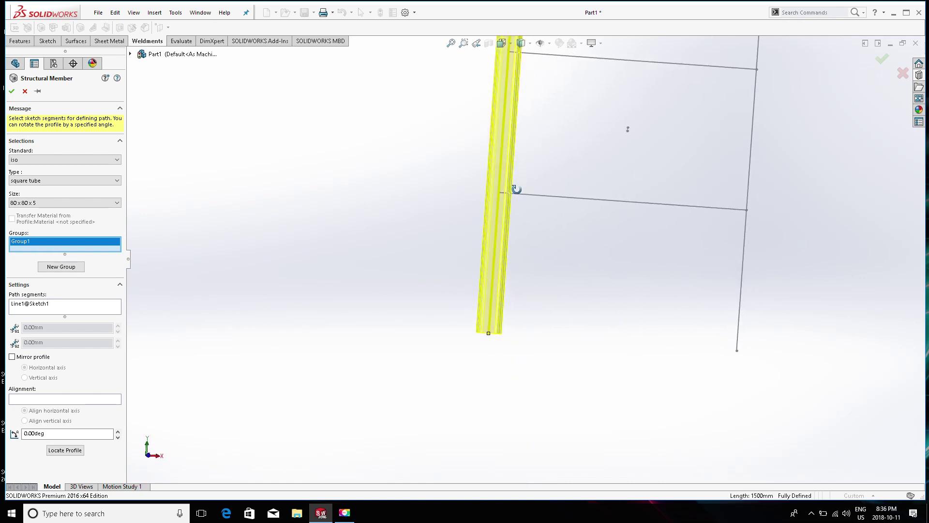
scroll(515, 196, "up", 5)
middle_click_drag(558, 155, 534, 221)
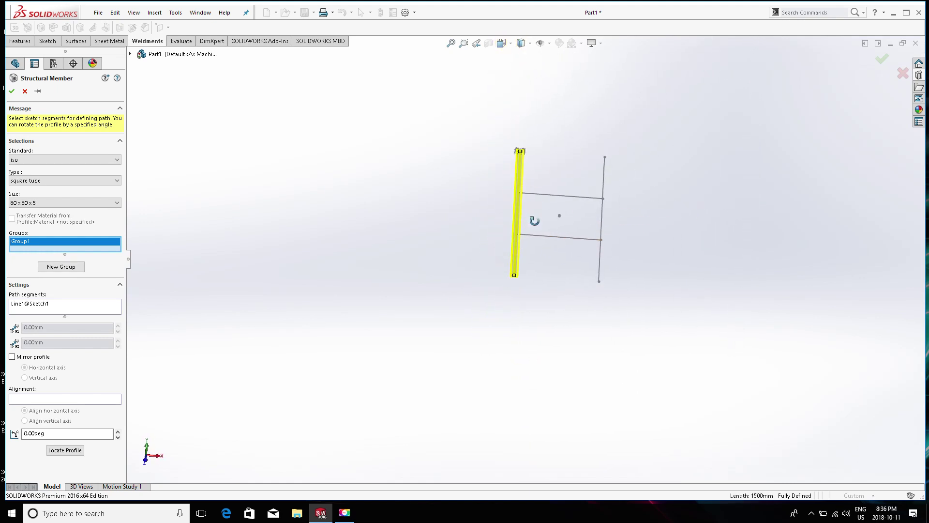
scroll(547, 228, "down", 4)
scroll(547, 227, "down", 1)
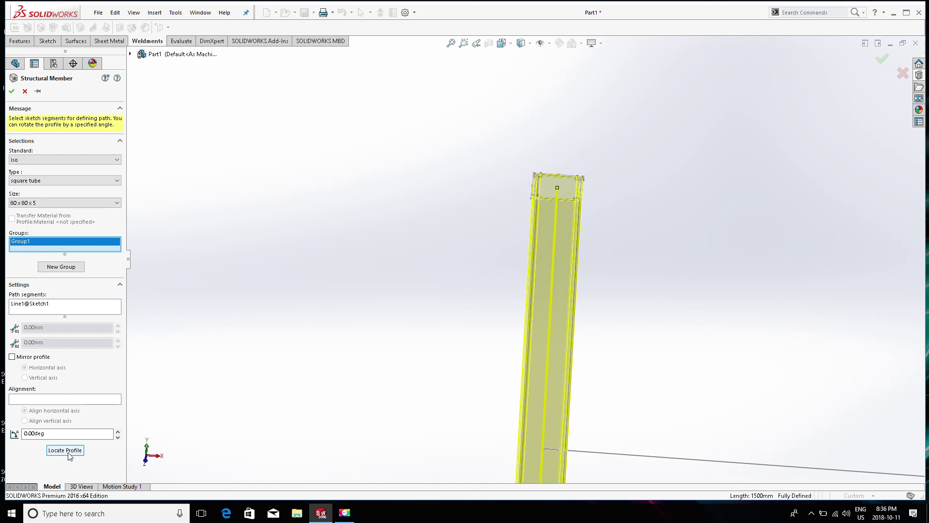
Step: Relocate the left tube's profile anchor point on its path and orbit to check the upright
left_click(68, 452)
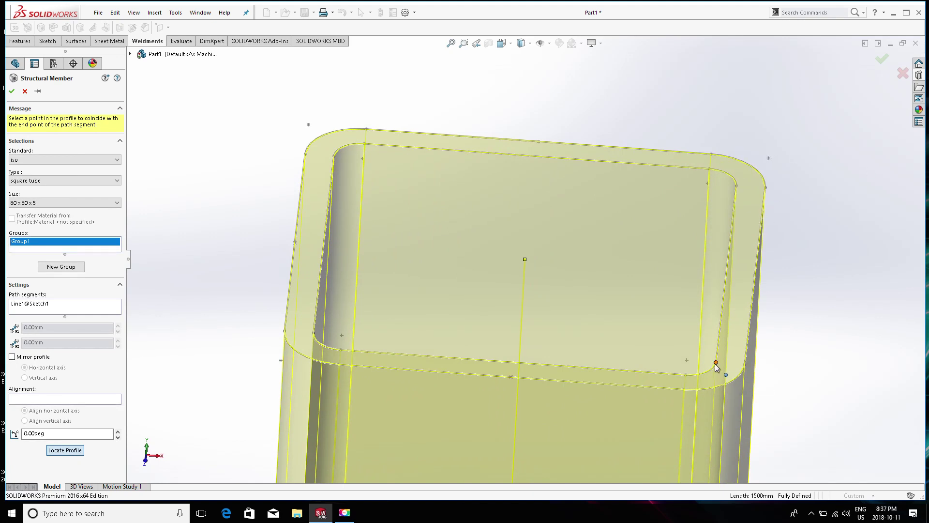
left_click(687, 360)
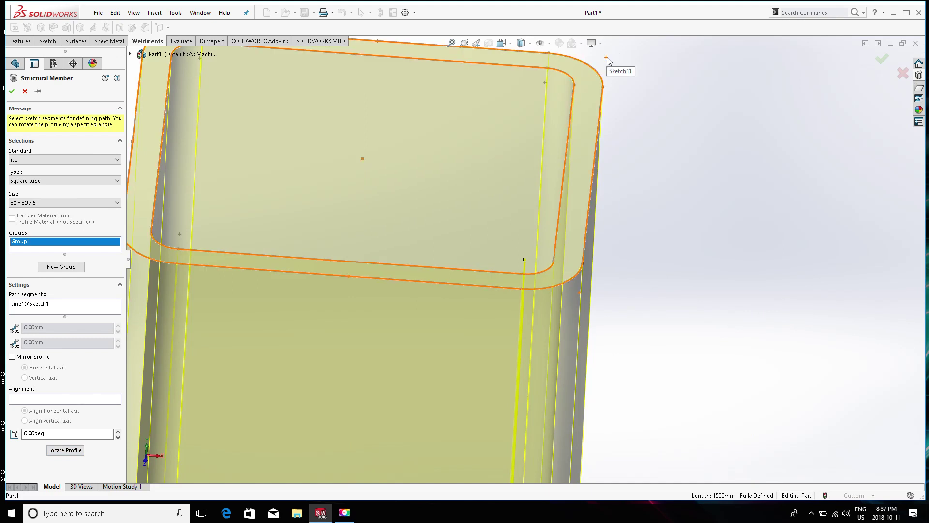
left_click(65, 450)
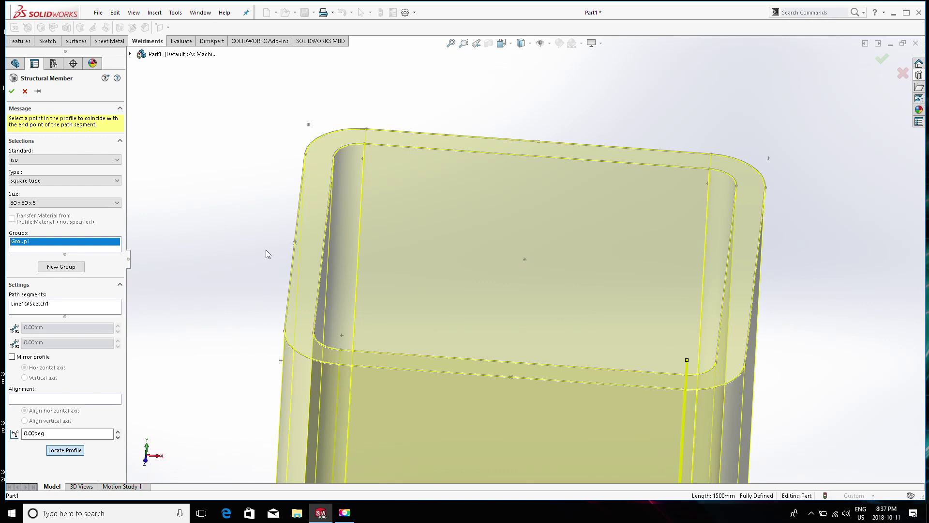
left_click(294, 243)
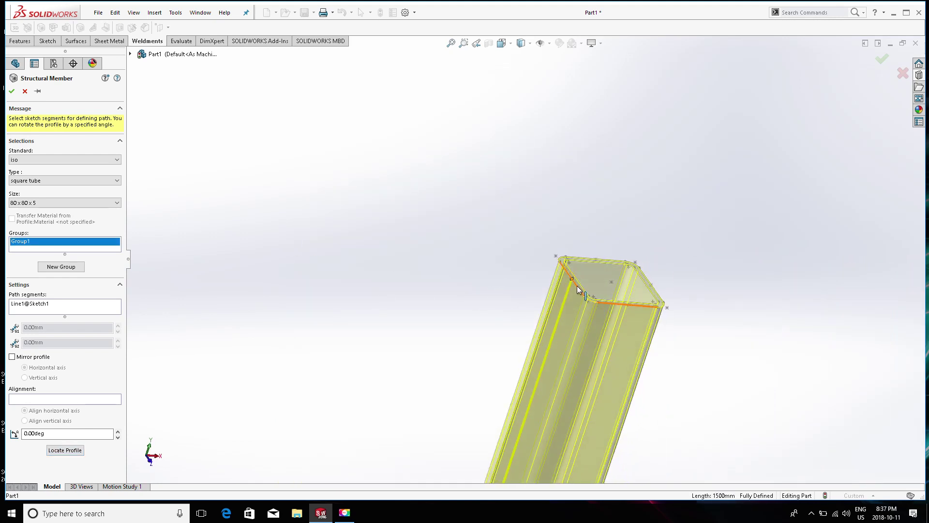
scroll(583, 295, "down", 5)
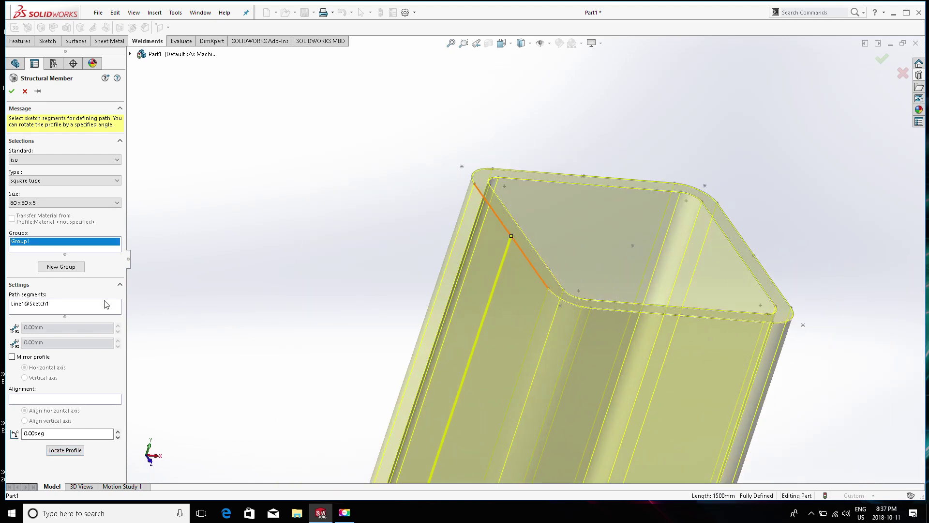
left_click(55, 454)
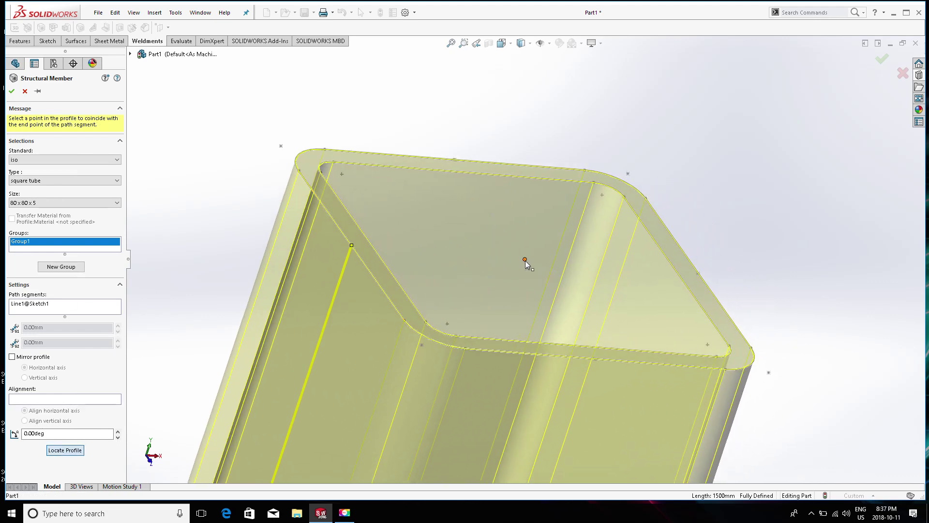
left_click(525, 259)
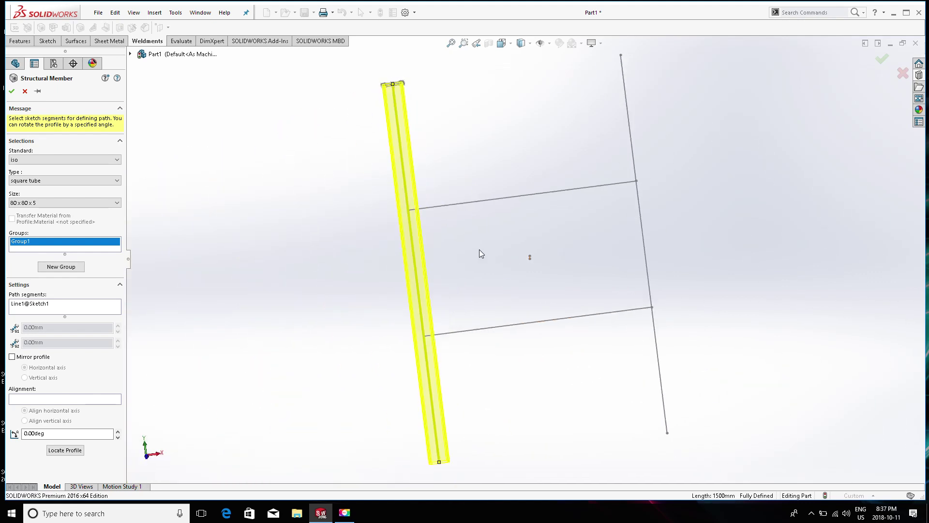
middle_click_drag(474, 125, 467, 192)
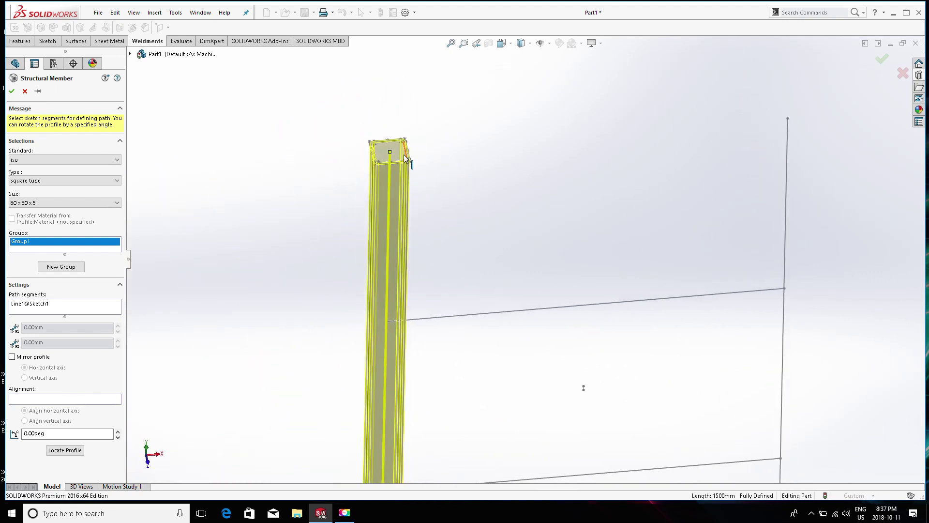
scroll(546, 233, "up", 3)
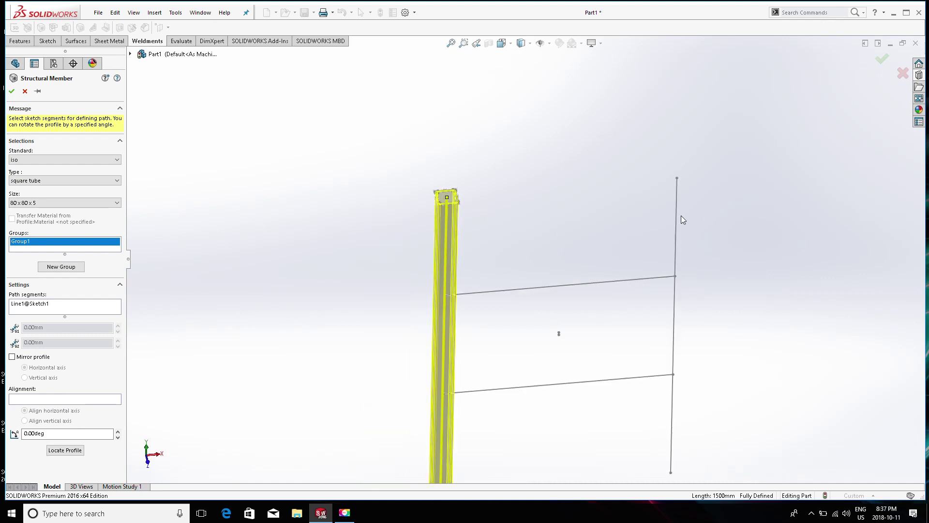
scroll(694, 199, "down", 2)
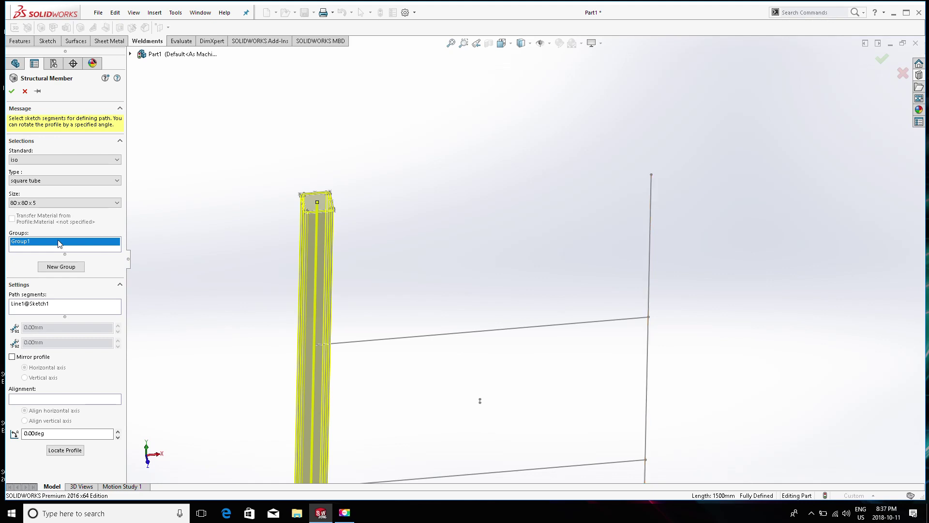
Step: Add the right vertical line (Line6) as another path and try relocating the profile point
left_click(649, 230)
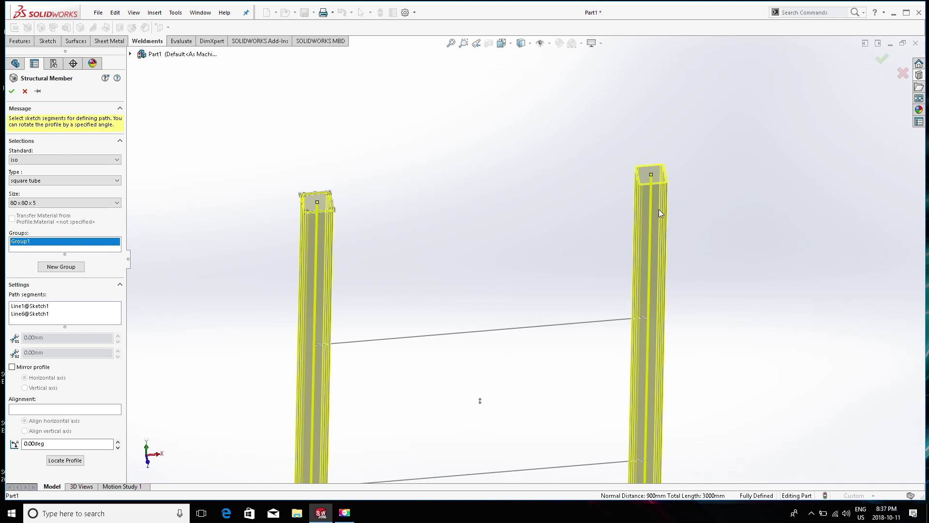
scroll(659, 200, "down", 3)
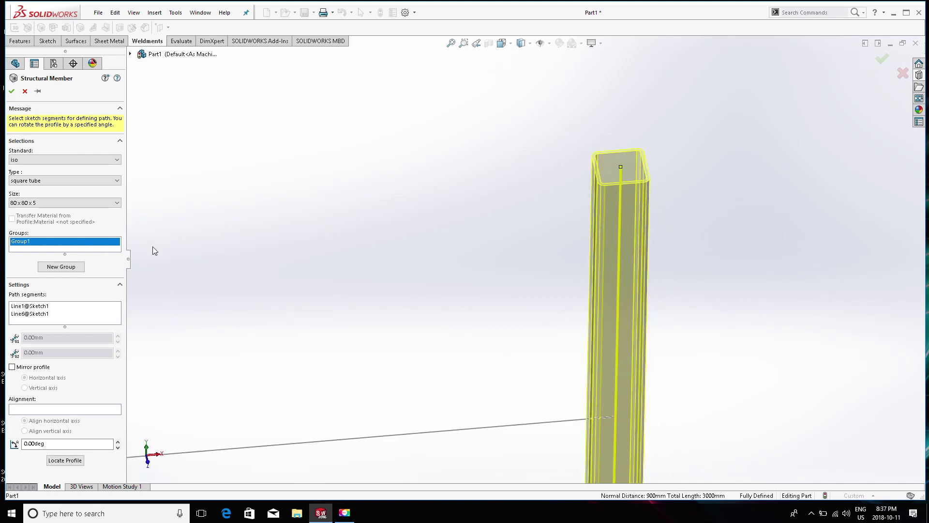
scroll(300, 272, "up", 3)
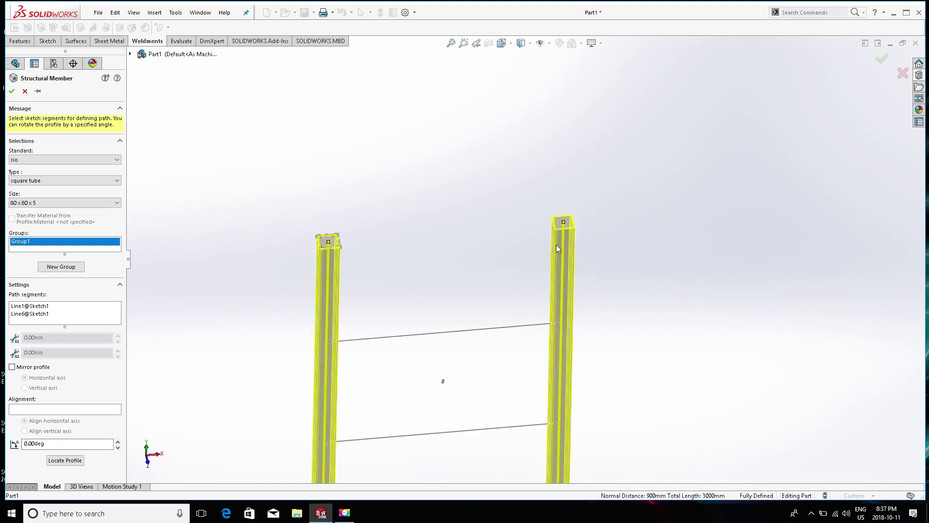
scroll(557, 227, "down", 3)
scroll(560, 208, "down", 2)
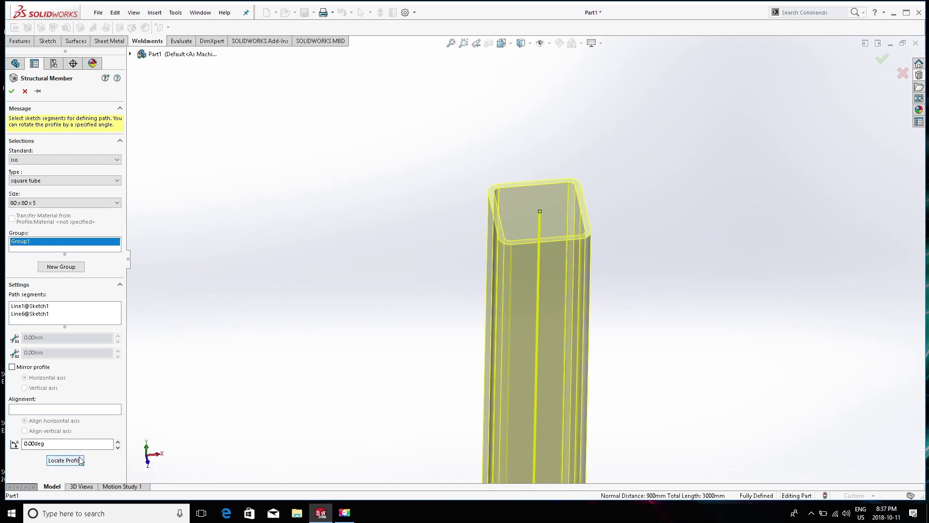
scroll(532, 252, "up", 3)
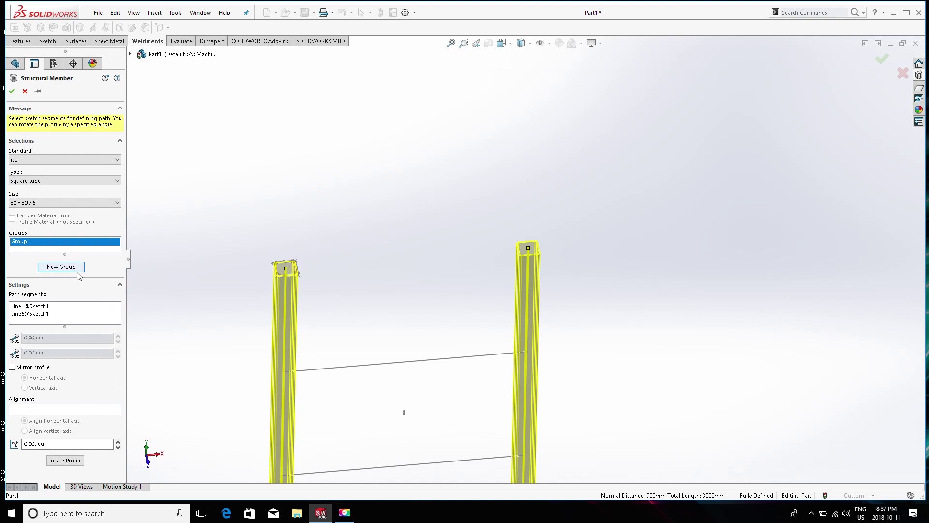
left_click(76, 463)
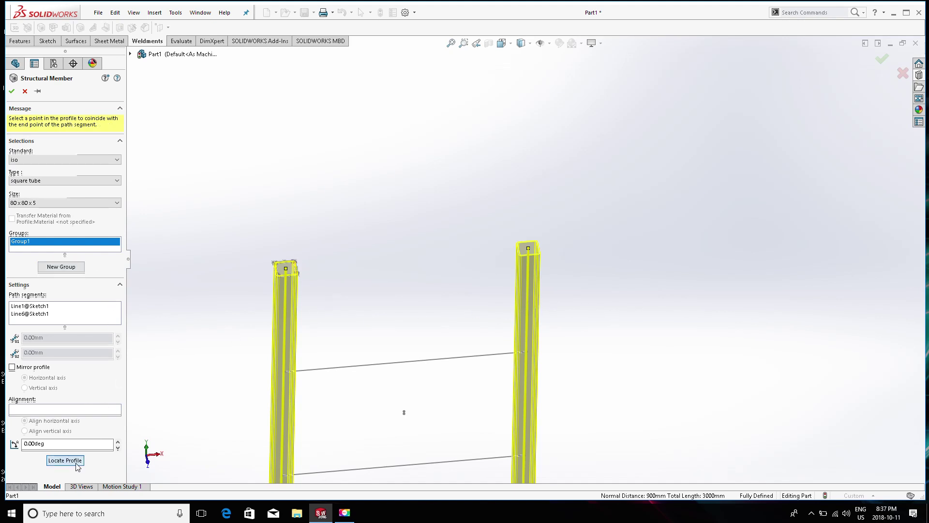
left_click(389, 378)
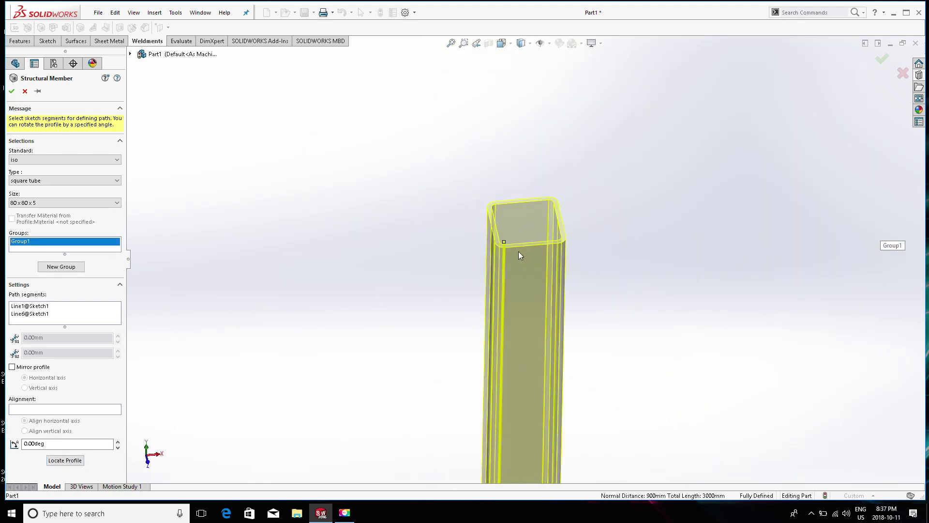
scroll(519, 251, "down", 5)
scroll(514, 223, "up", 10)
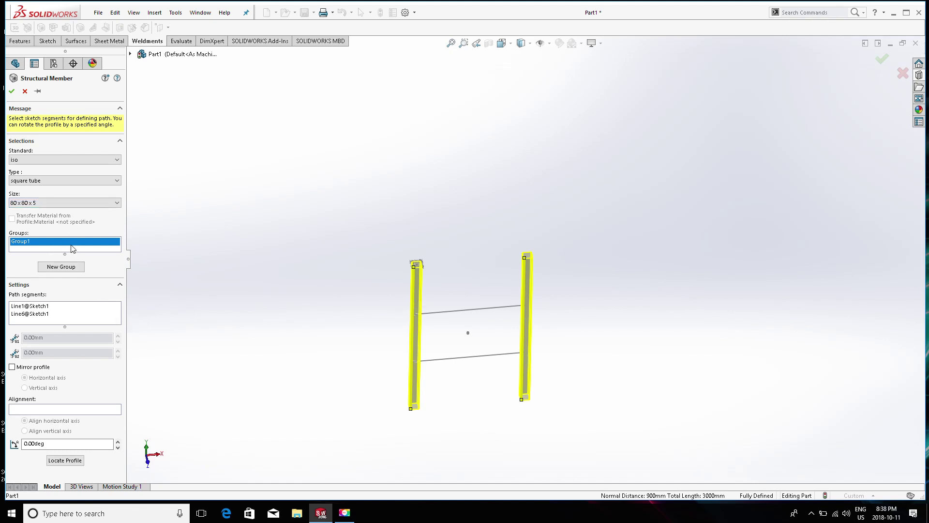
Step: Remove Line6 from the path segments and anchor the left tube's profile at an edge point
left_click(45, 316)
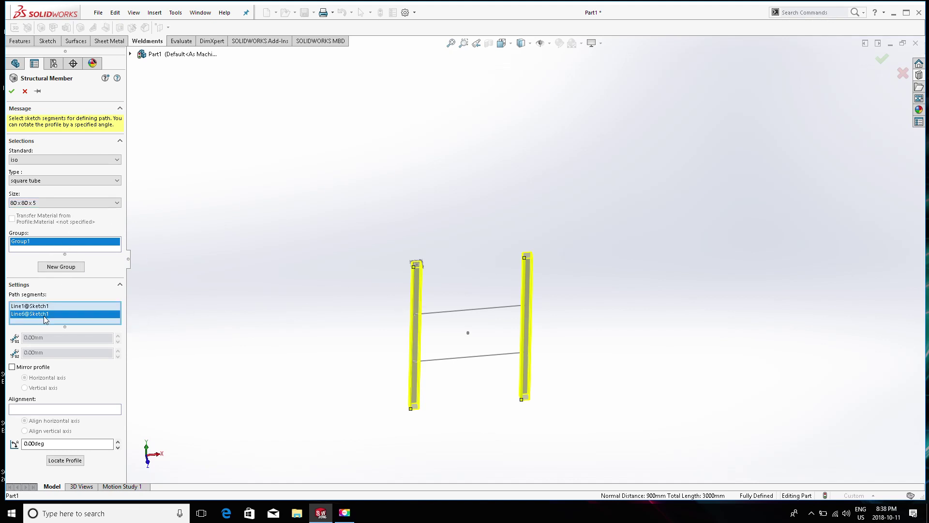
key("Delete")
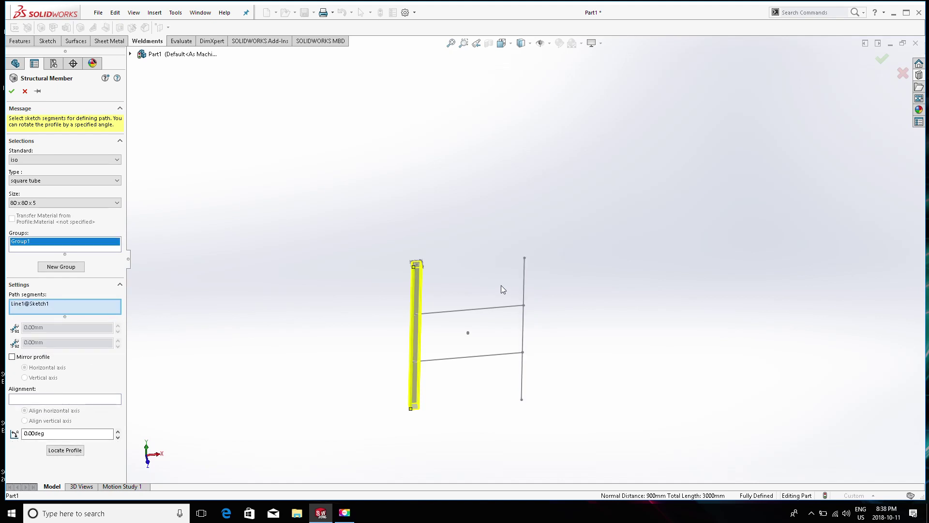
scroll(408, 262, "down", 3)
scroll(440, 207, "down", 3)
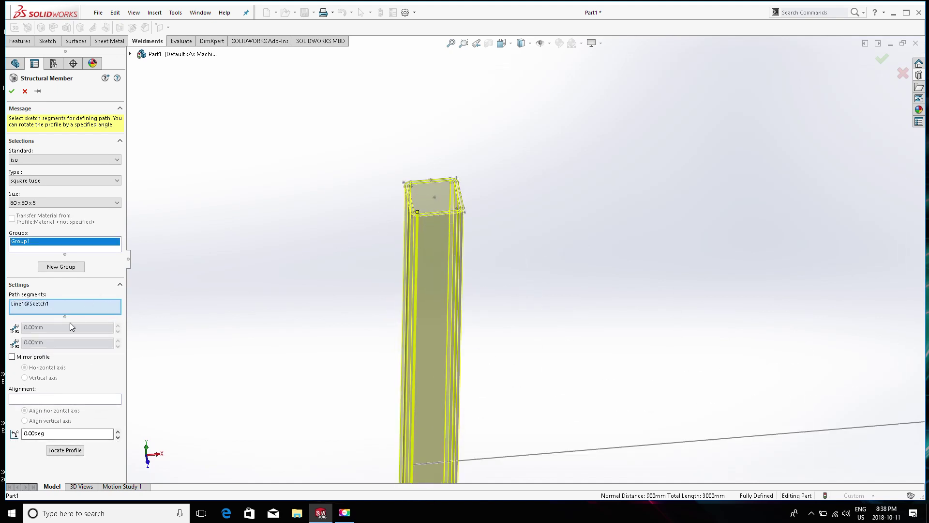
left_click(64, 450)
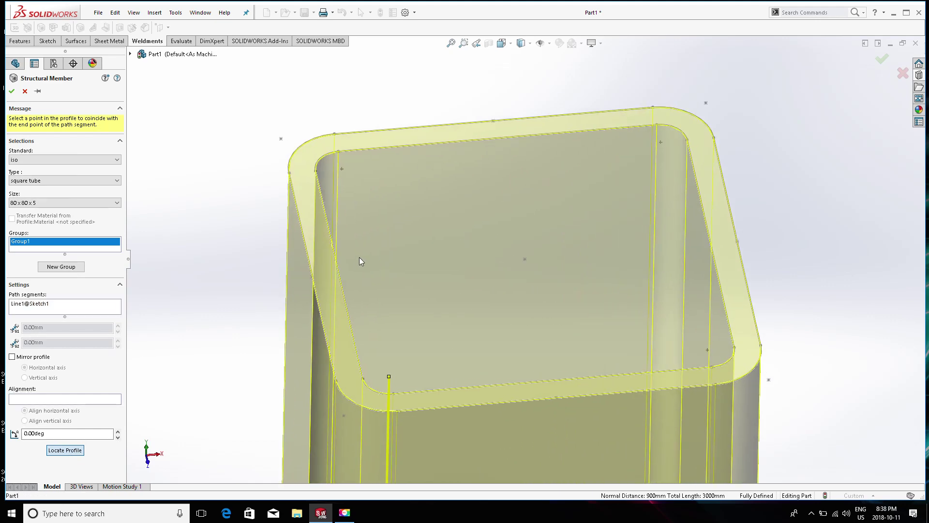
left_click(310, 279)
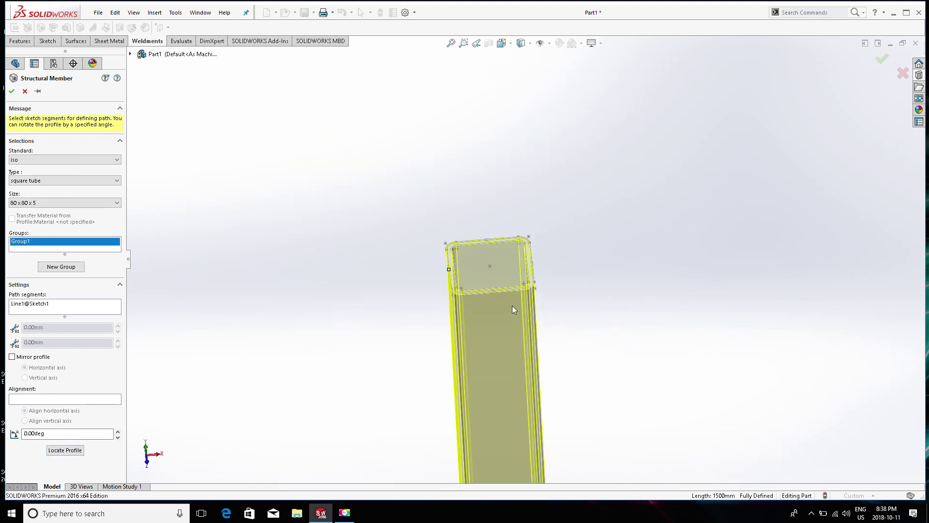
middle_click_drag(512, 306, 870, 298)
scroll(870, 297, "down", 3)
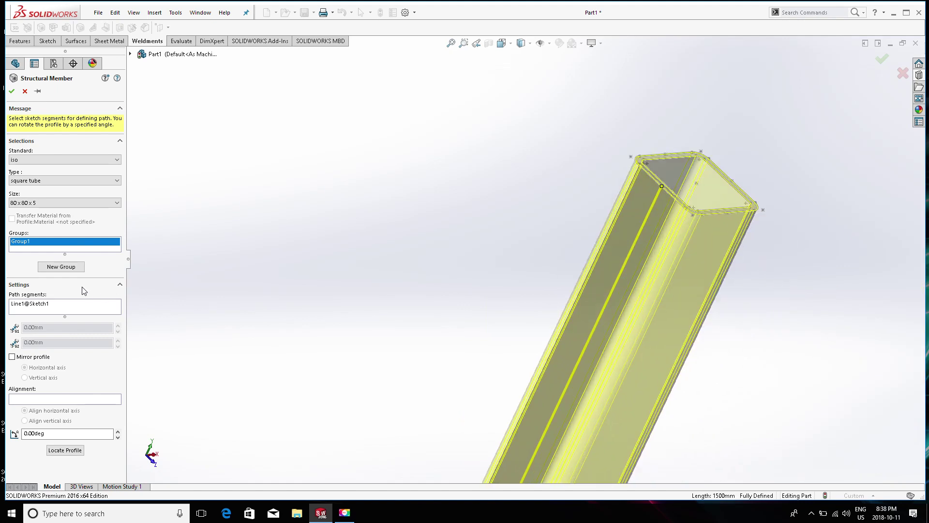
Step: Create a second group using the right vertical sketch line as its path
left_click(61, 266)
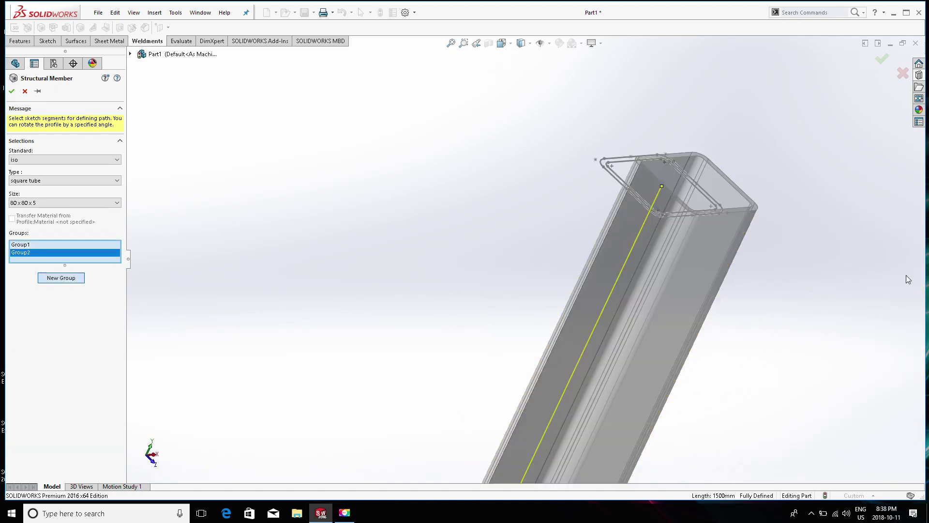
scroll(906, 275, "up", 3)
middle_click_drag(794, 279, 698, 270)
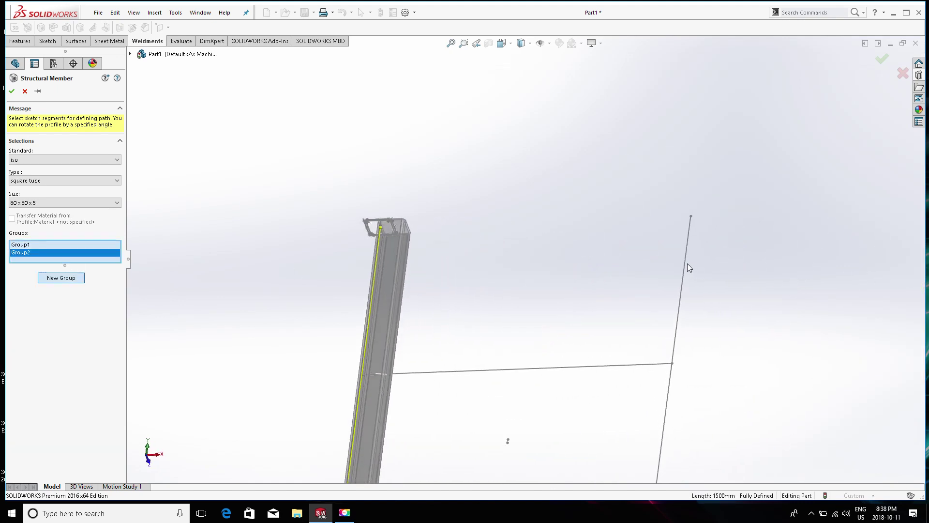
left_click(687, 266)
scroll(628, 237, "down", 2)
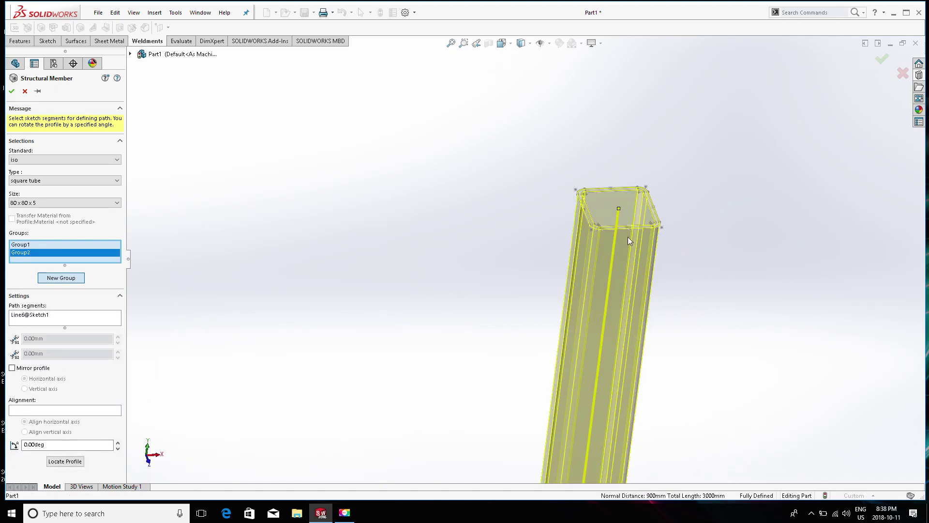
scroll(614, 234, "up", 3)
scroll(479, 247, "up", 1)
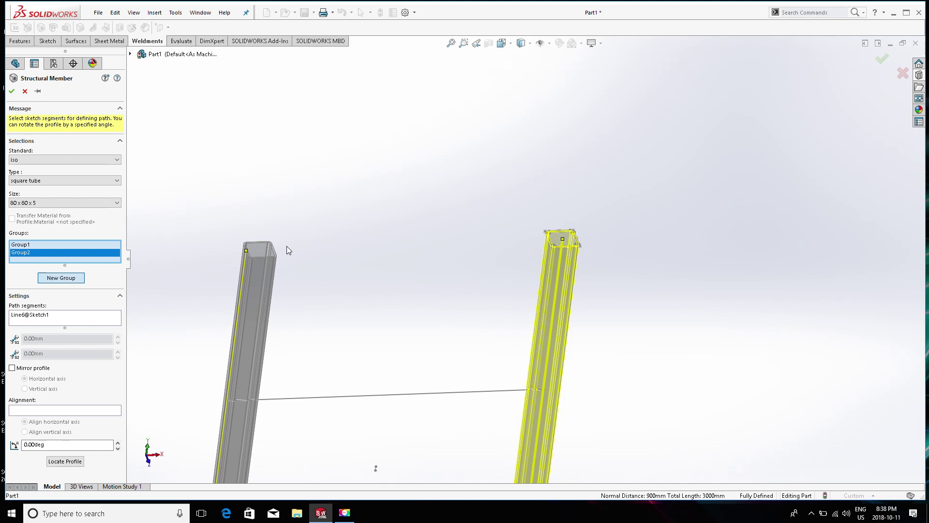
Step: Relocate the right tube's profile point and finish the member with both 80 x 80 x 5 posts
left_click(80, 462)
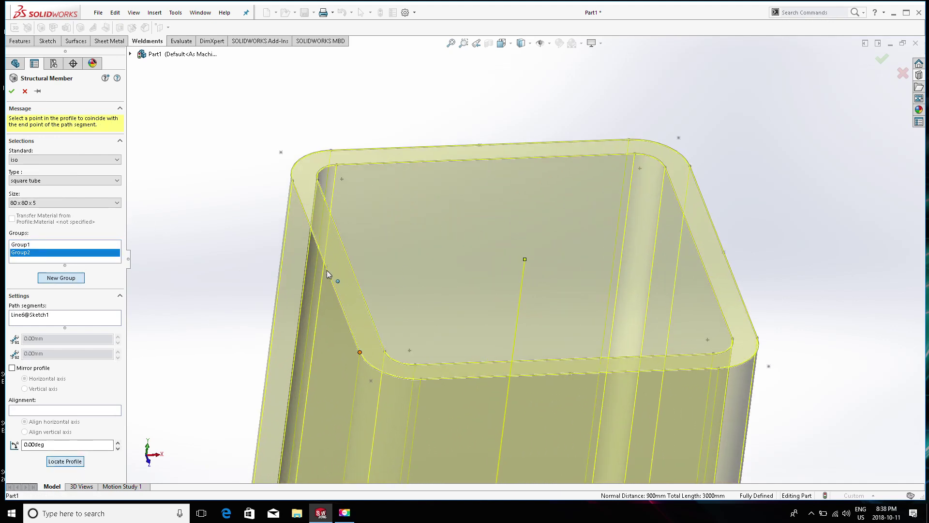
left_click(325, 266)
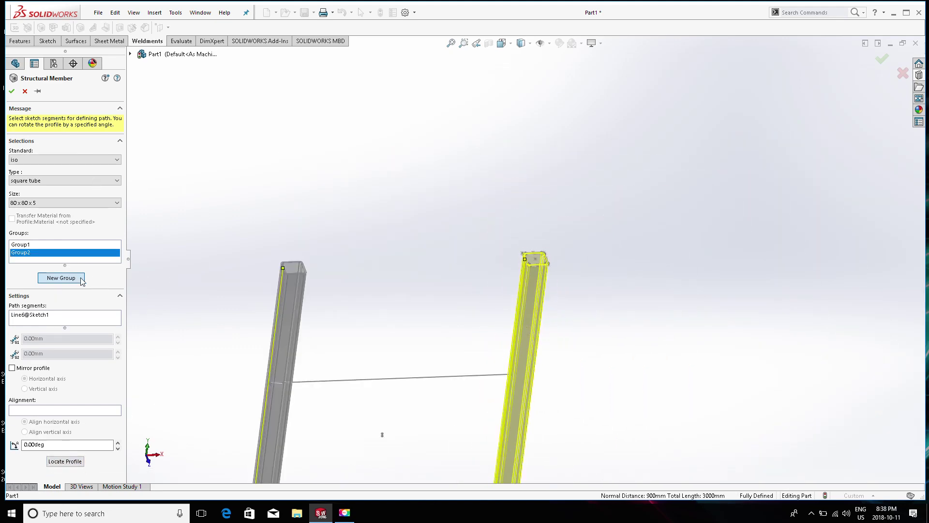
left_click(11, 91)
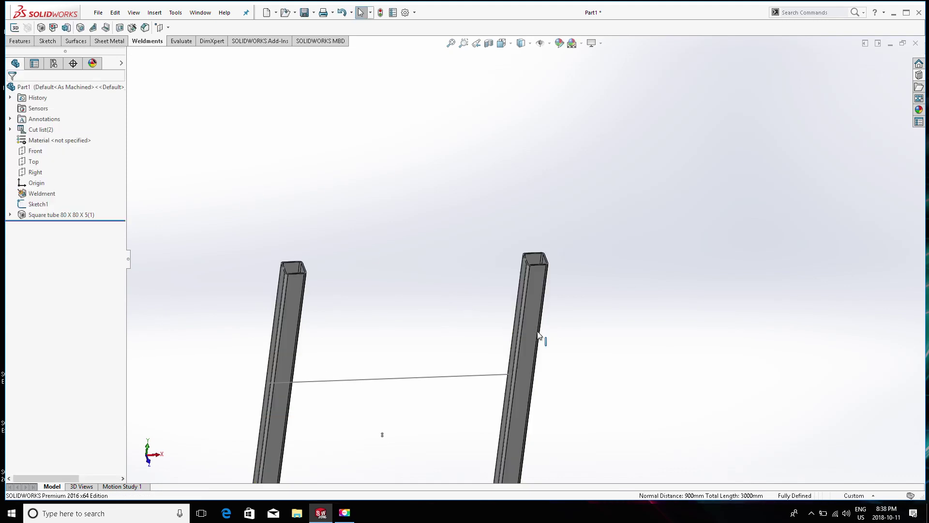
scroll(537, 338, "up", 5)
scroll(516, 310, "down", 5)
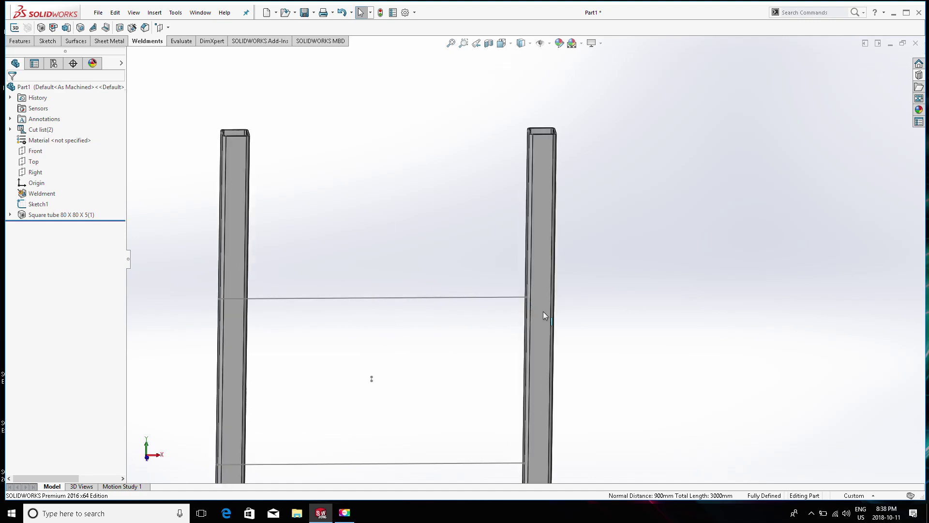
mouse_move(543, 315)
middle_mouse_down()
mouse_move(612, 305)
mouse_move(571, 299)
middle_mouse_up()
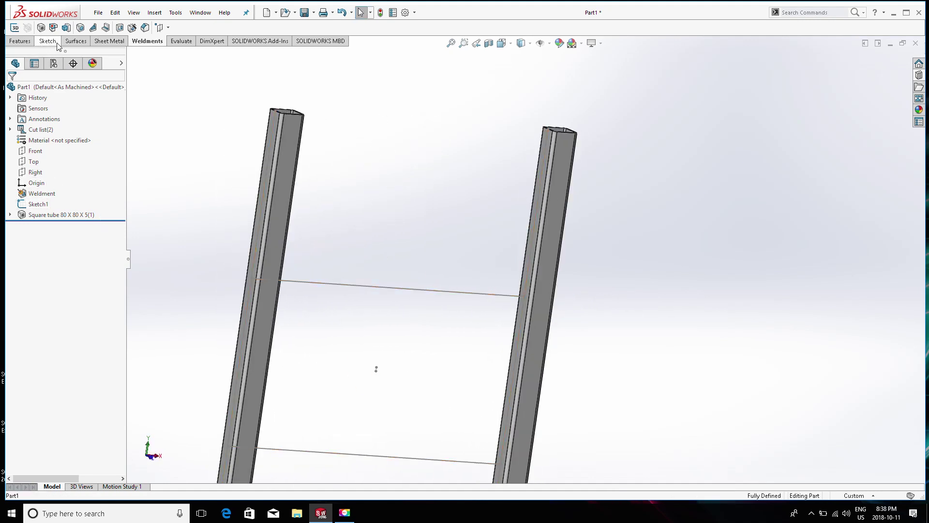
Step: Start a second structural member with rectangular tube profile, size 50 x 30 x 2.6
left_click(41, 28)
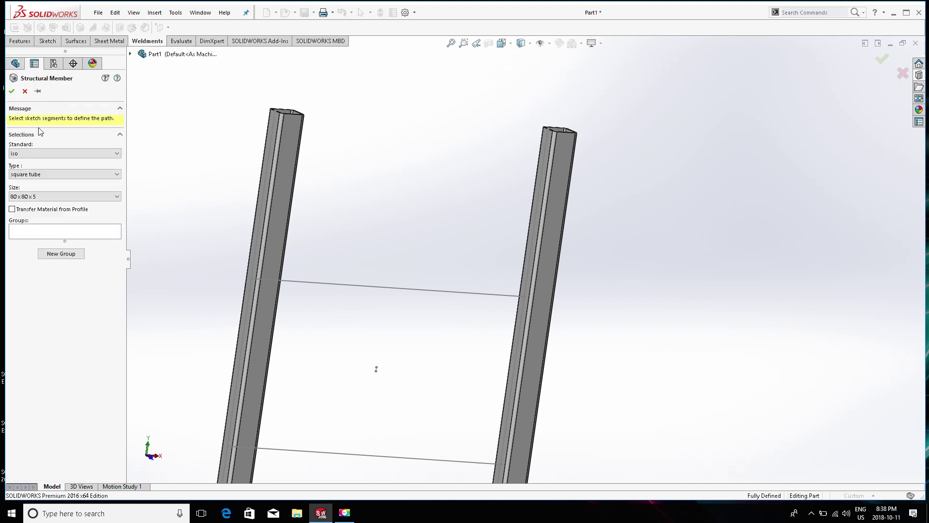
left_click(34, 175)
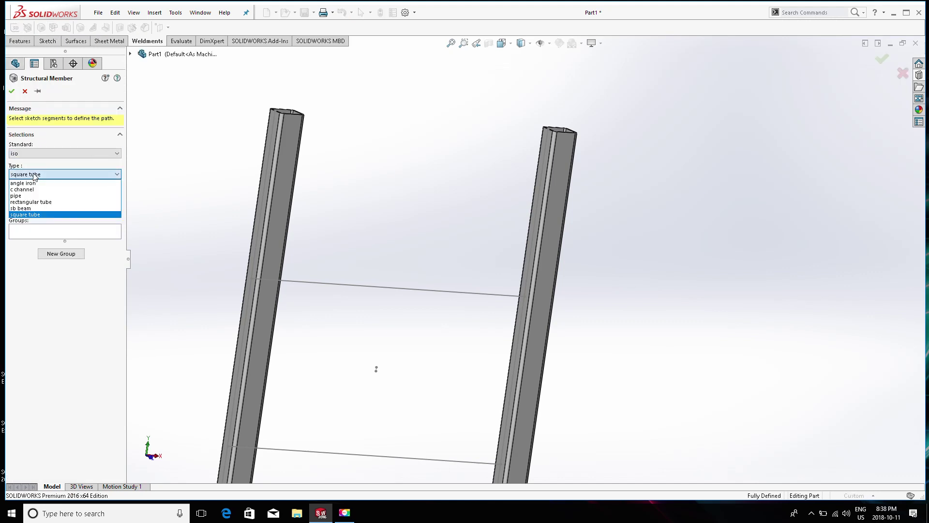
left_click(38, 202)
left_click(40, 199)
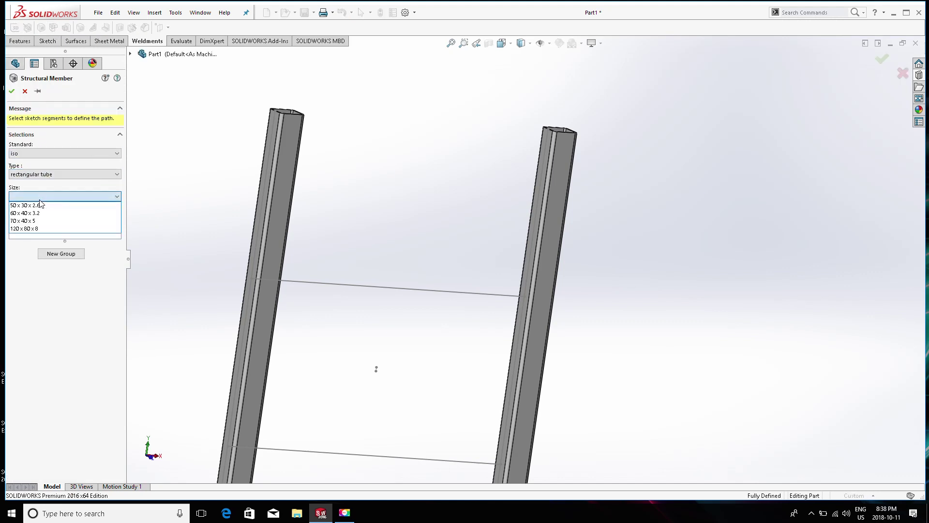
left_click(39, 209)
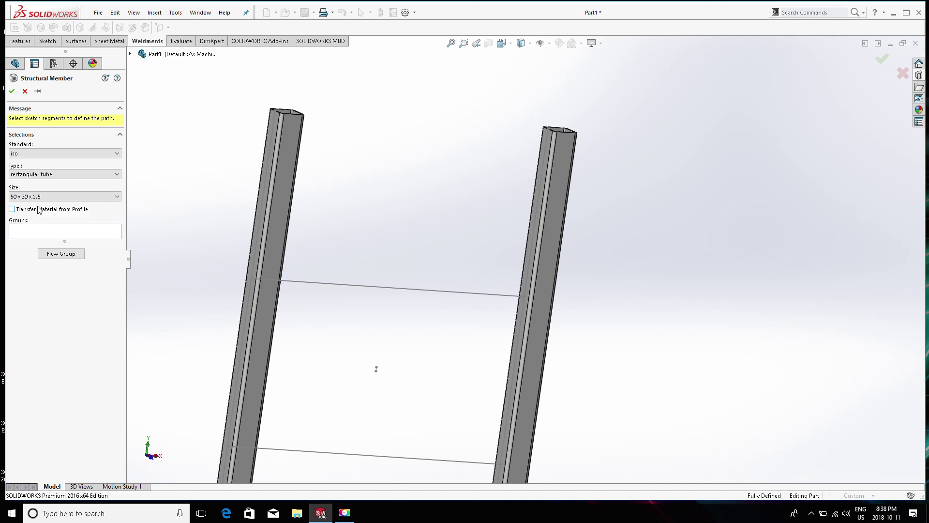
Step: Run the rectangular tube along the upper and lower crossbar lines and confirm the member
left_click(297, 282)
mouse_move(347, 297)
middle_mouse_down()
mouse_move(338, 315)
mouse_move(322, 297)
mouse_move(310, 312)
middle_mouse_up()
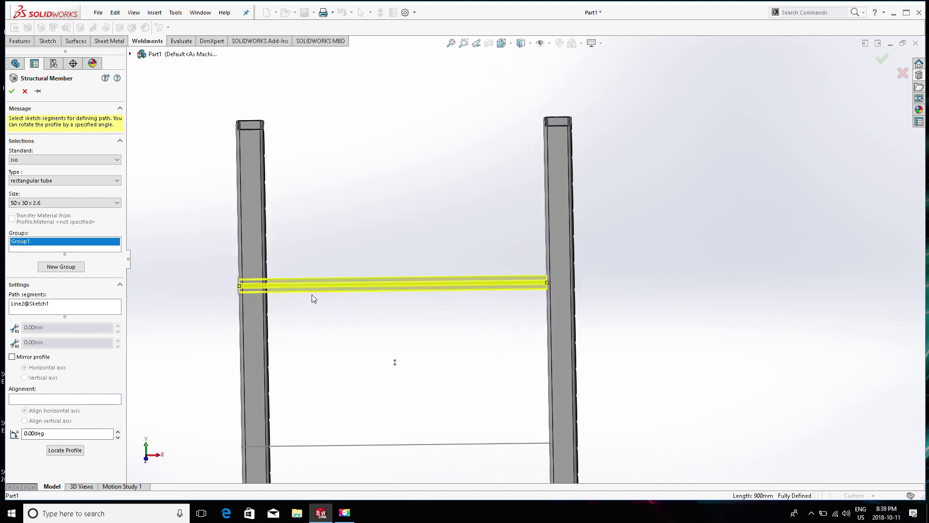
scroll(265, 287, "down", 5)
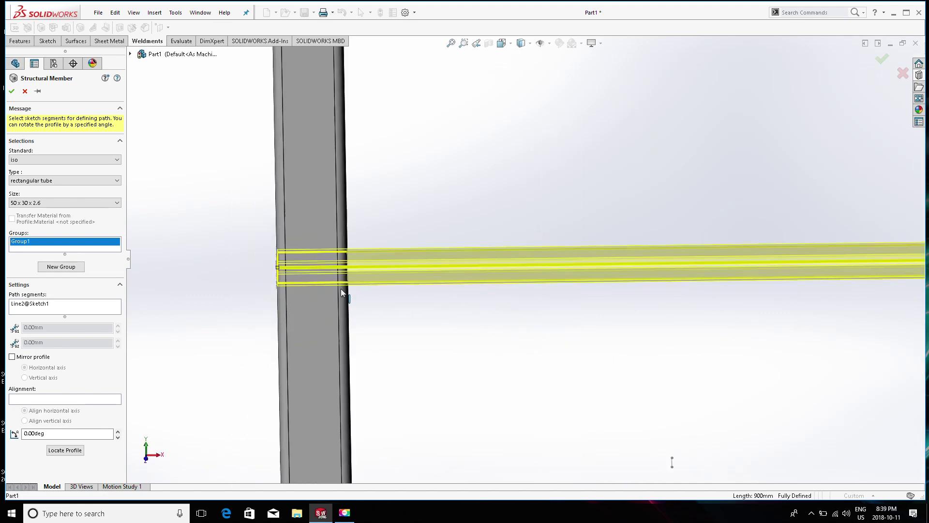
mouse_move(340, 288)
middle_mouse_down()
mouse_move(315, 294)
mouse_move(291, 342)
mouse_move(335, 331)
mouse_move(773, 332)
middle_mouse_up()
scroll(774, 332, "up", 5)
scroll(649, 307, "down", 4)
scroll(435, 283, "down", 2)
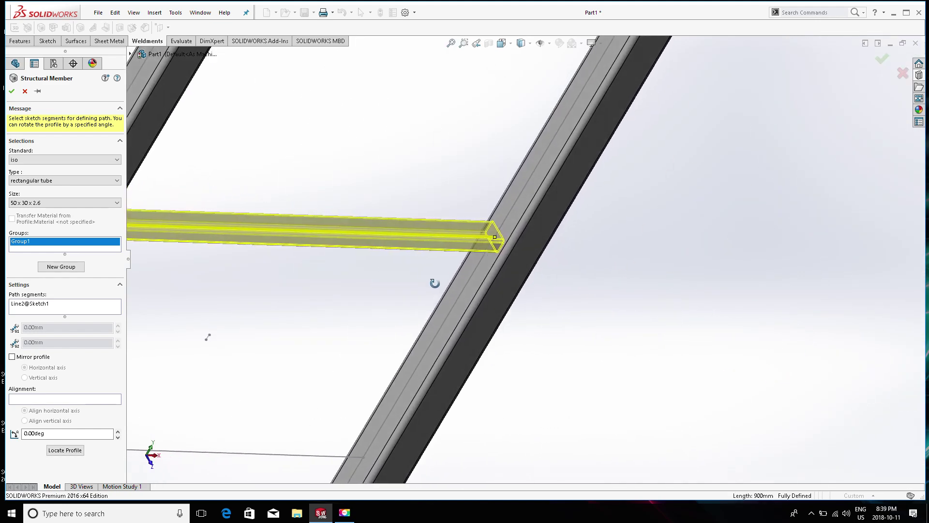
scroll(435, 283, "up", 3)
middle_click_drag(273, 240, 257, 207)
left_click(239, 372)
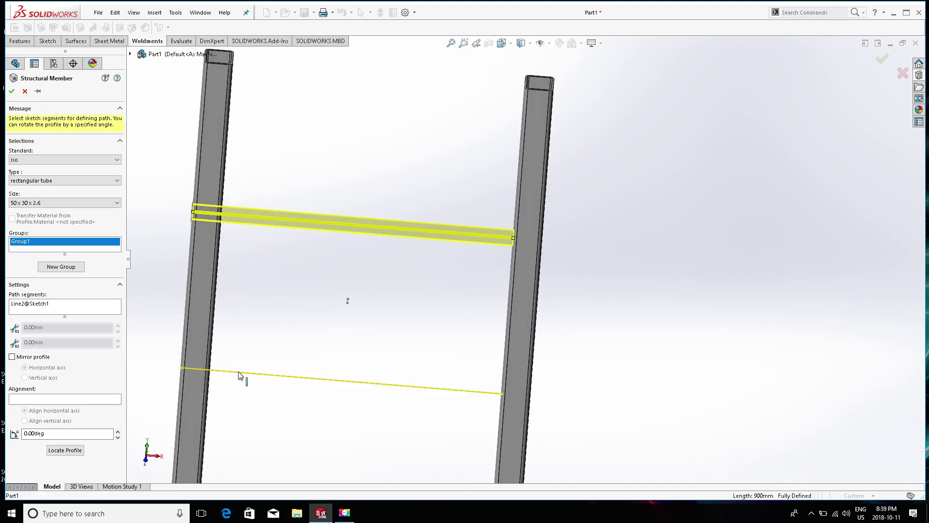
left_click(12, 91)
mouse_move(256, 237)
middle_mouse_down()
mouse_move(240, 197)
mouse_move(232, 322)
middle_mouse_up()
scroll(246, 390, "down", 2)
scroll(340, 300, "down", 2)
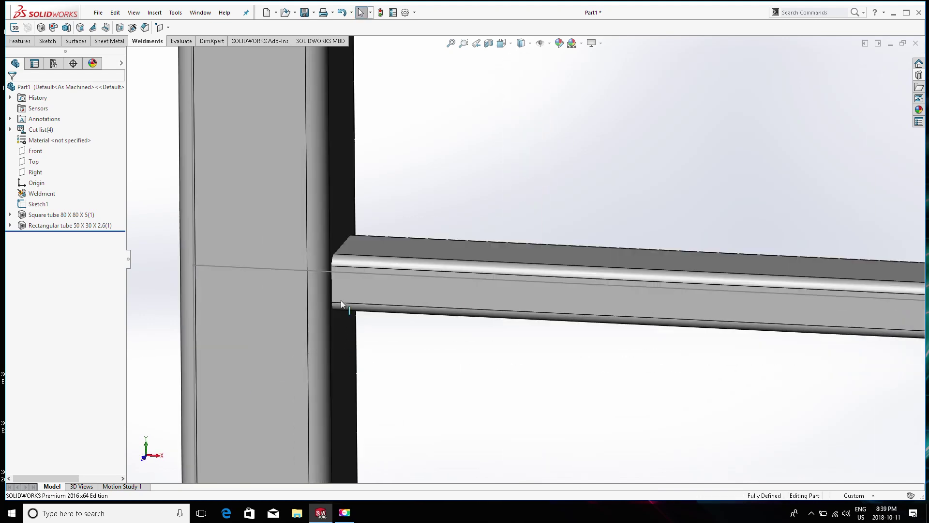
scroll(343, 270, "down", 1)
scroll(318, 275, "down", 2)
scroll(313, 288, "up", 2)
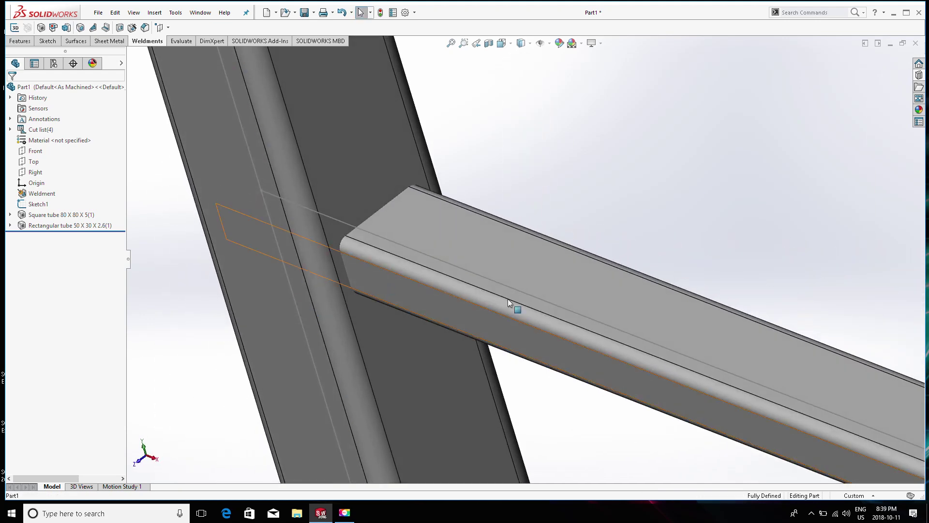
scroll(664, 124, "up", 2)
scroll(789, 356, "up", 2)
middle_click_drag(789, 357, 663, 335)
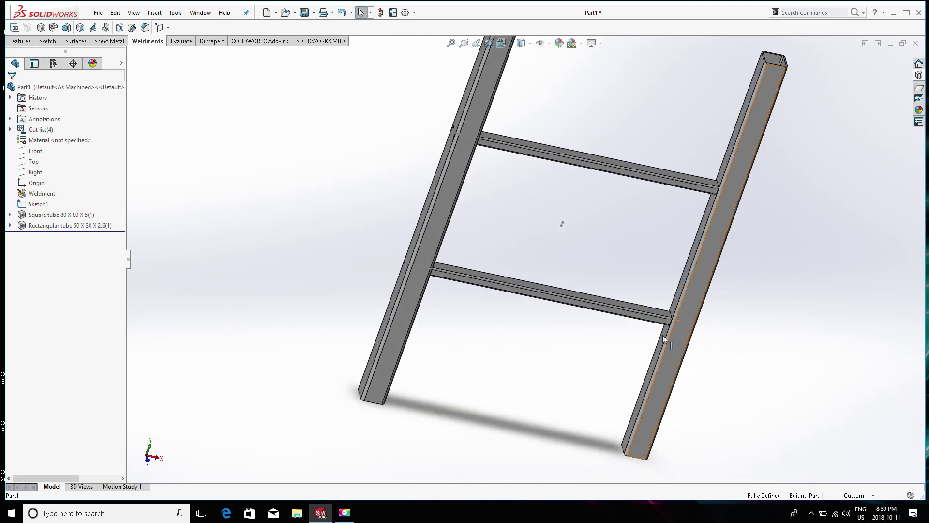
scroll(603, 303, "down", 4)
mouse_move(603, 303)
middle_mouse_down()
mouse_move(550, 293)
mouse_move(473, 229)
mouse_move(444, 179)
middle_mouse_up()
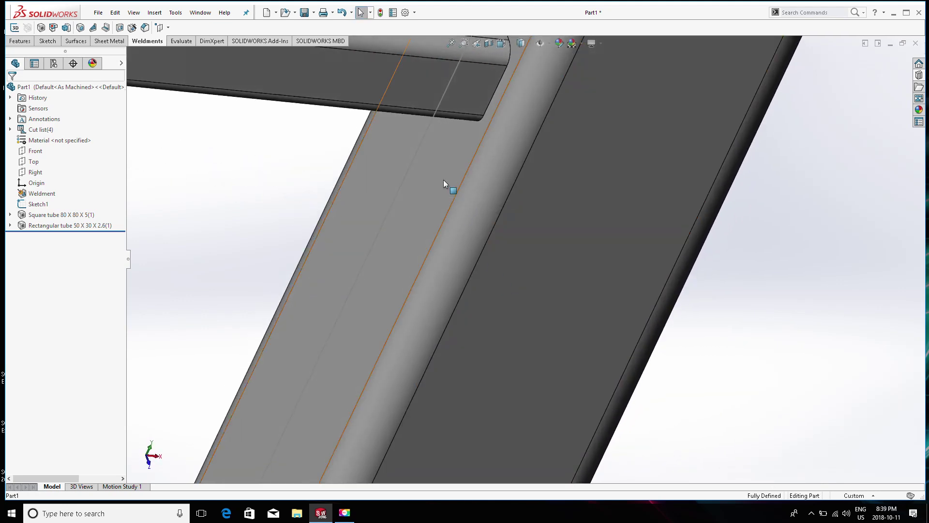
left_click(443, 179)
scroll(443, 179, "up", 2)
scroll(437, 175, "up", 2)
scroll(429, 151, "up", 3)
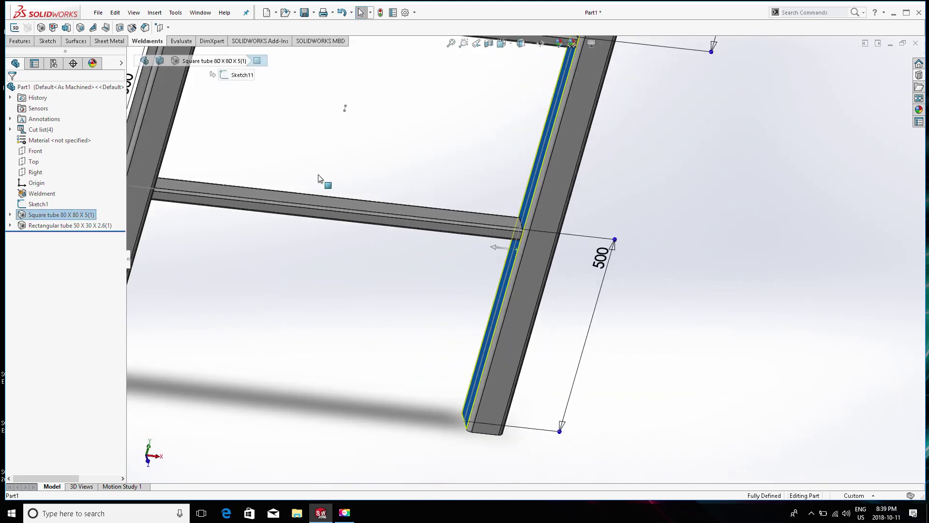
scroll(322, 181, "up", 2)
mouse_move(321, 180)
middle_mouse_down()
mouse_move(348, 223)
mouse_move(337, 219)
middle_mouse_up()
scroll(393, 240, "down", 2)
scroll(393, 240, "down", 3)
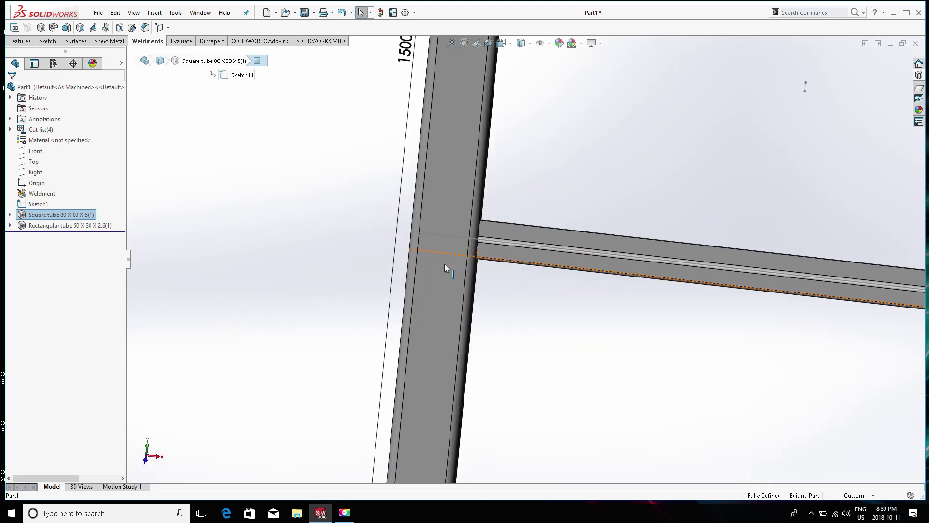
left_click(504, 253)
mouse_move(503, 253)
middle_mouse_down()
mouse_move(564, 270)
mouse_move(527, 257)
middle_mouse_up()
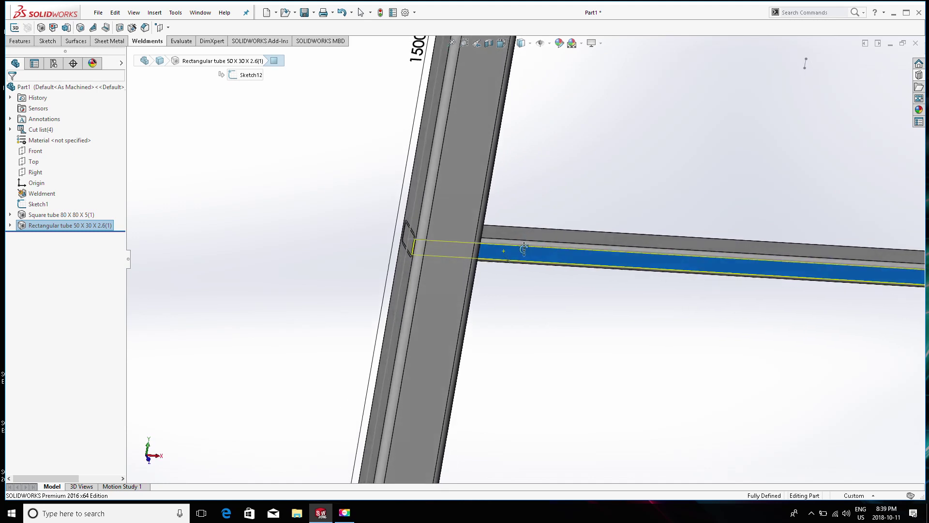
scroll(528, 256, "up", 2)
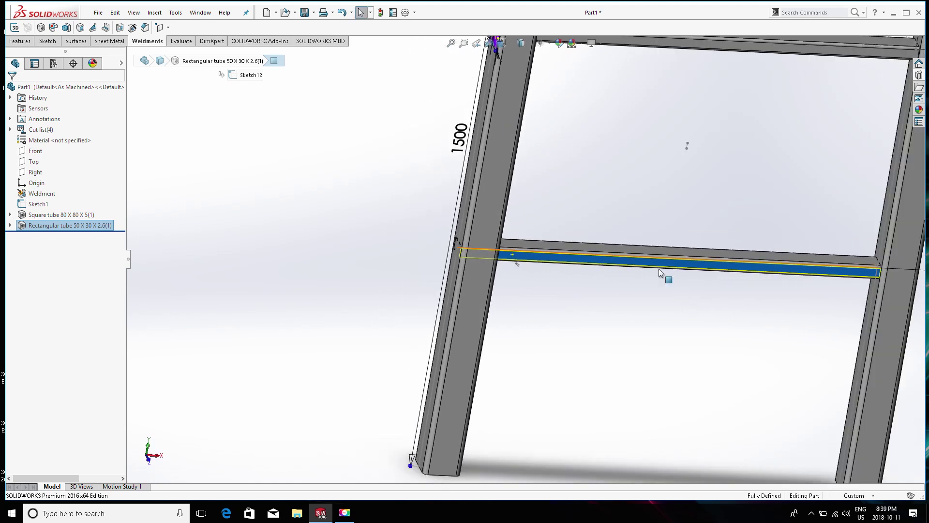
middle_click_drag(486, 271, 489, 268)
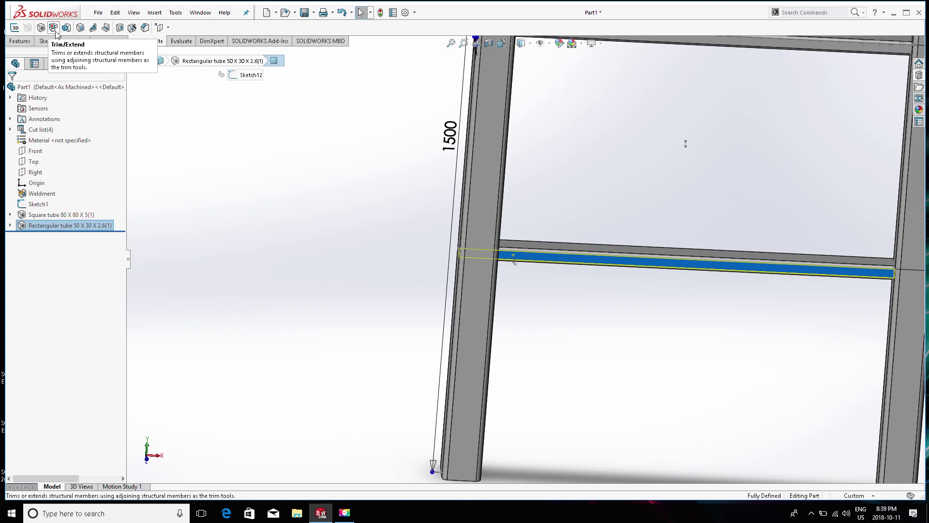
Step: Start Trim/Extend with the lower crossbar as body to trim and the left post as boundary
left_click(55, 32)
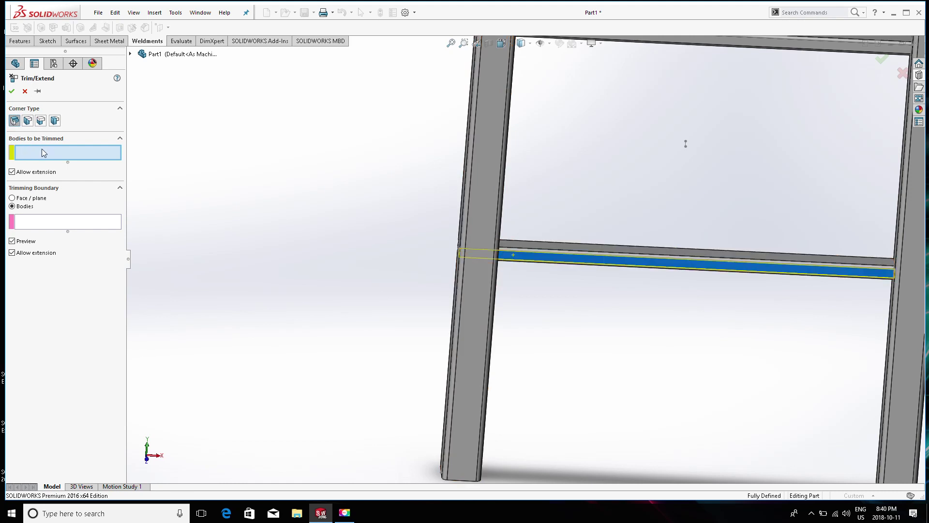
left_click(600, 254)
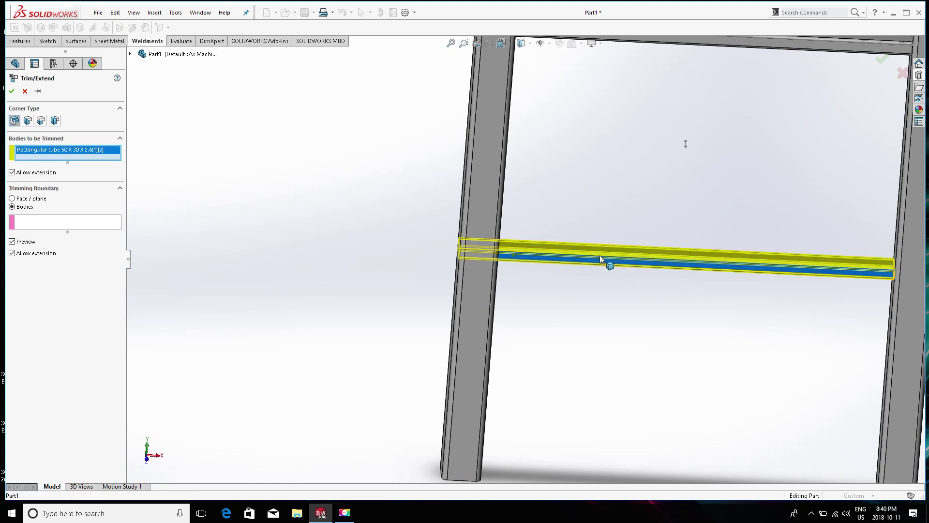
left_click(32, 228)
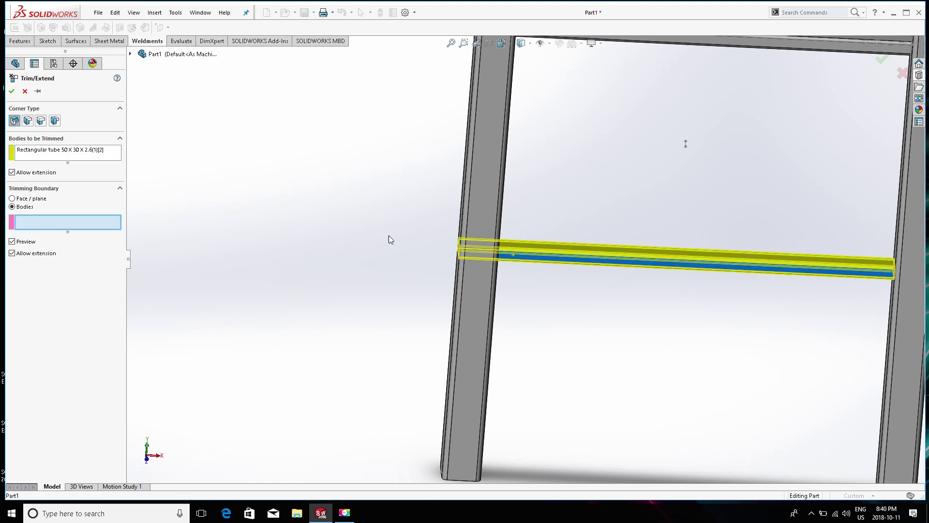
left_click(477, 220)
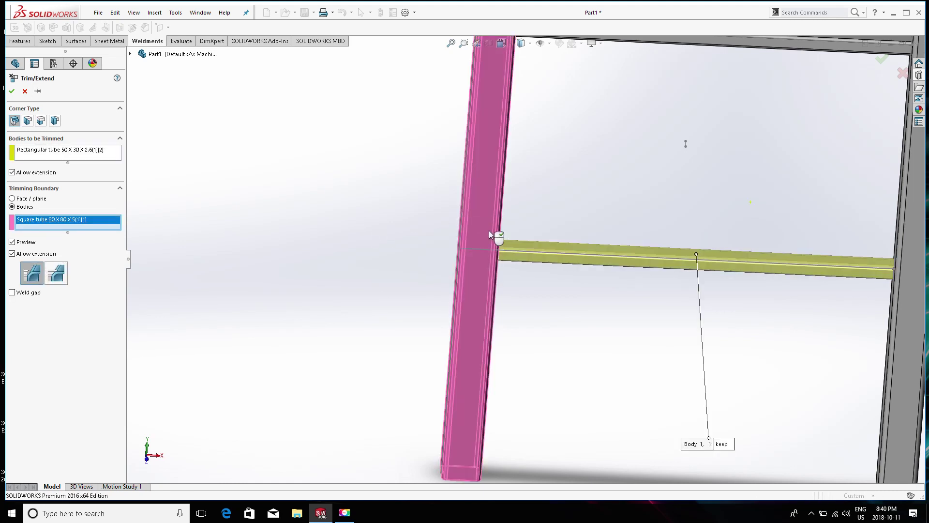
scroll(498, 242, "down", 1)
scroll(507, 252, "down", 3)
scroll(511, 250, "down", 3)
scroll(511, 213, "down", 2)
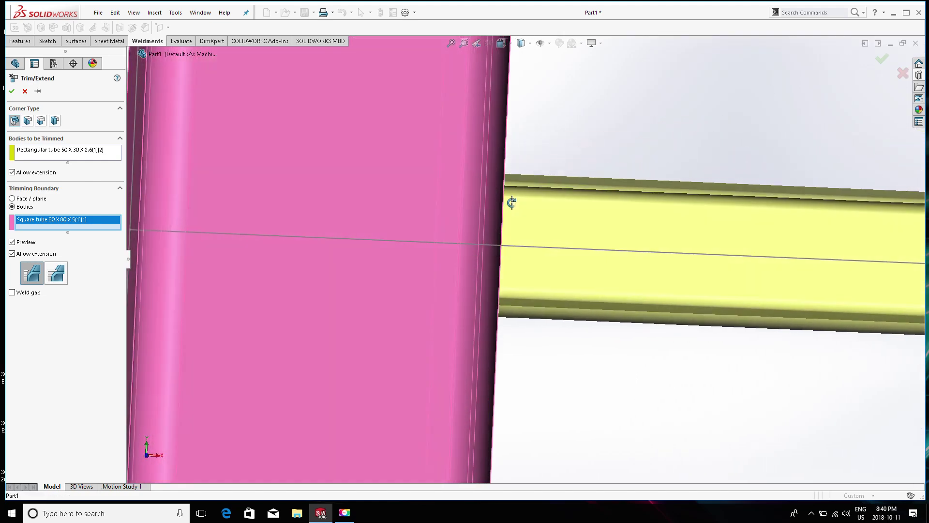
middle_click_drag(512, 202, 501, 212)
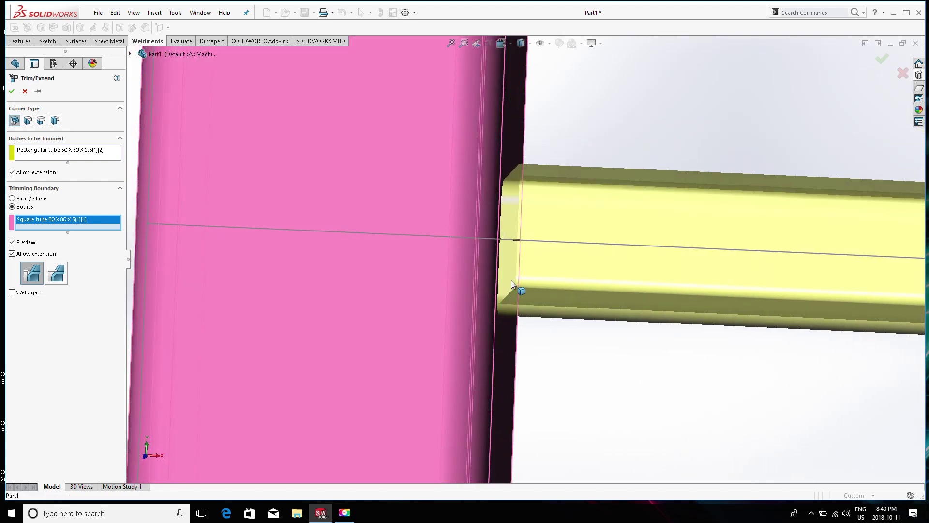
scroll(472, 281, "up", 3)
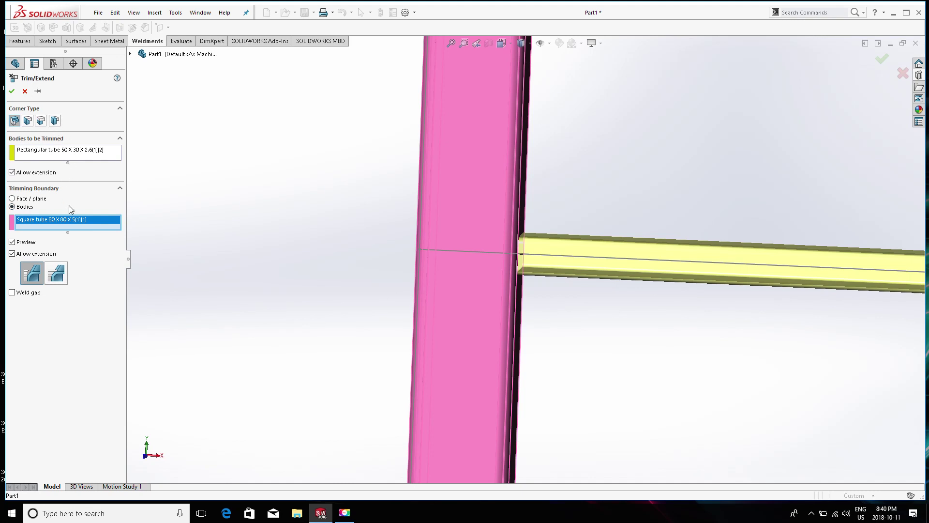
scroll(630, 224, "up", 3)
scroll(706, 249, "up", 3)
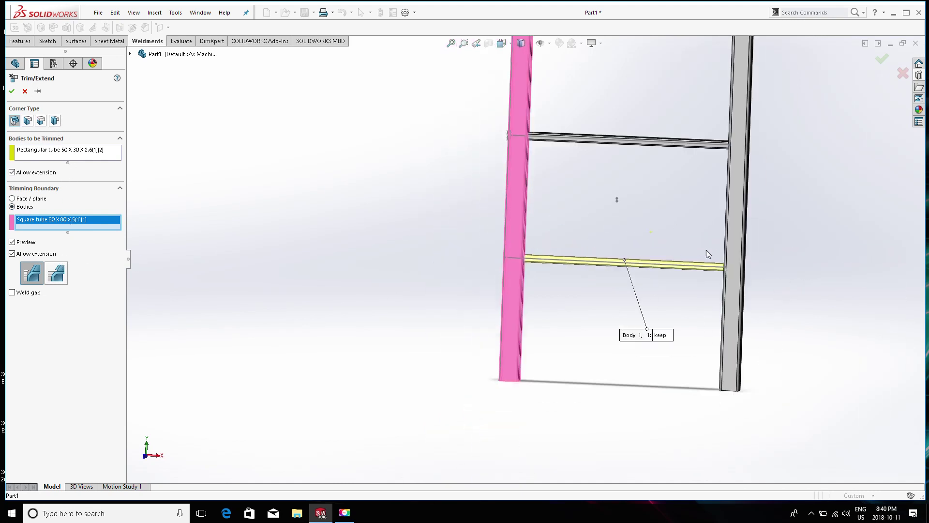
scroll(558, 140, "down", 3)
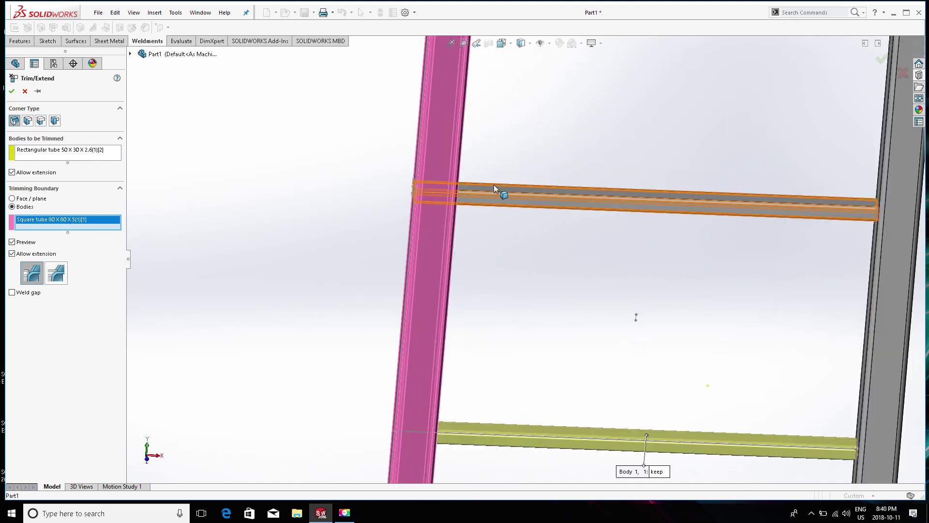
middle_click_drag(478, 166, 487, 192)
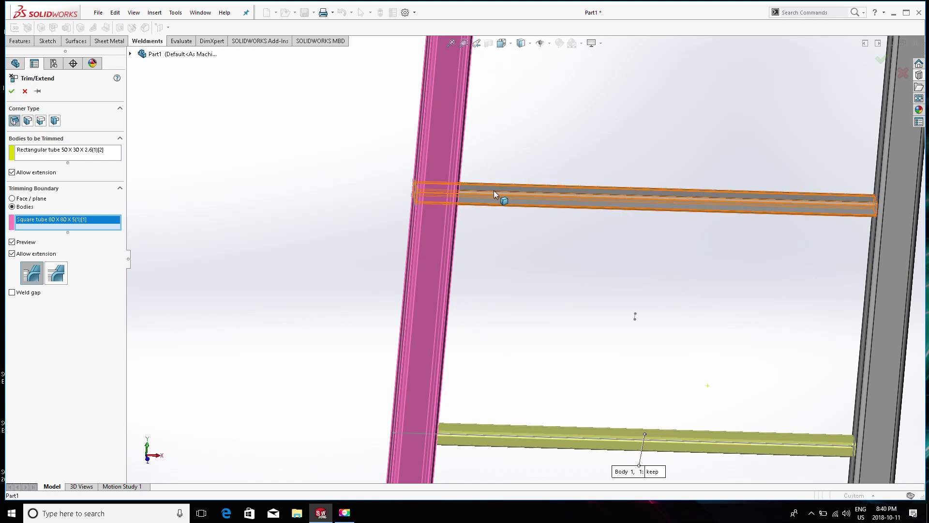
scroll(494, 190, "down", 3)
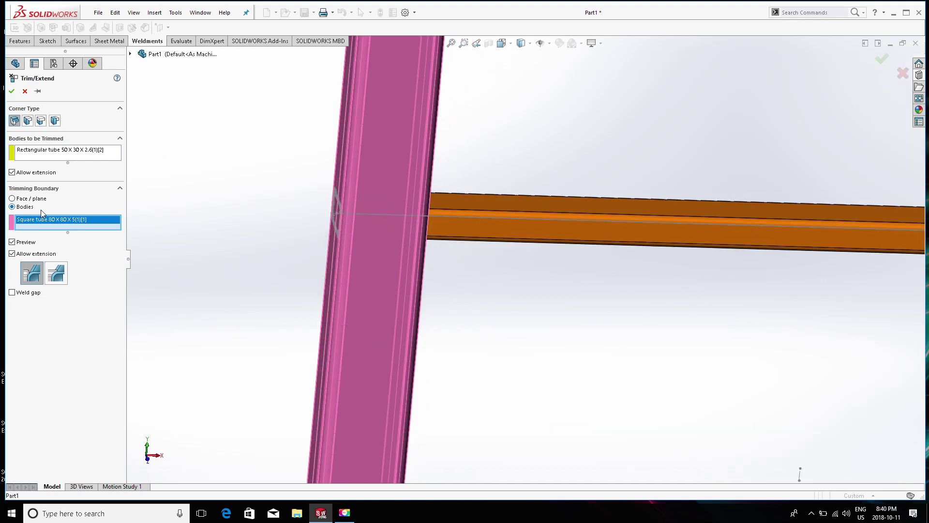
Step: Add the upper crossbar to the bodies to trim, confirm, and inspect the trimmed joint
left_click(68, 152)
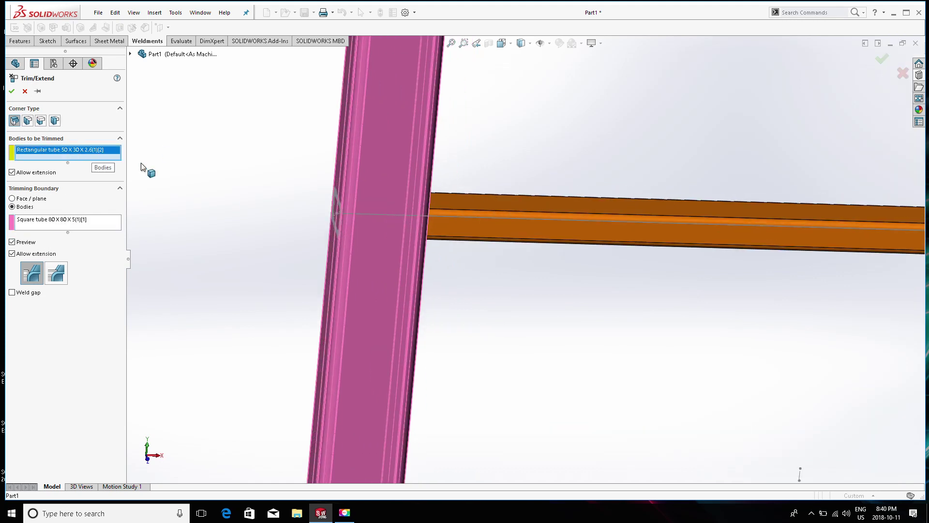
left_click(495, 210)
scroll(461, 226, "down", 2)
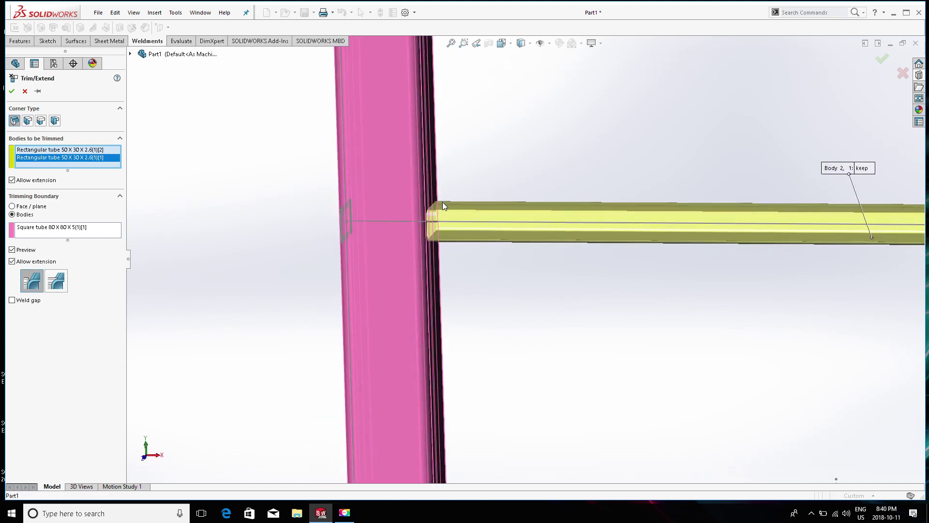
scroll(439, 214, "down", 2)
scroll(438, 214, "down", 2)
scroll(443, 217, "down", 1)
scroll(457, 228, "up", 1)
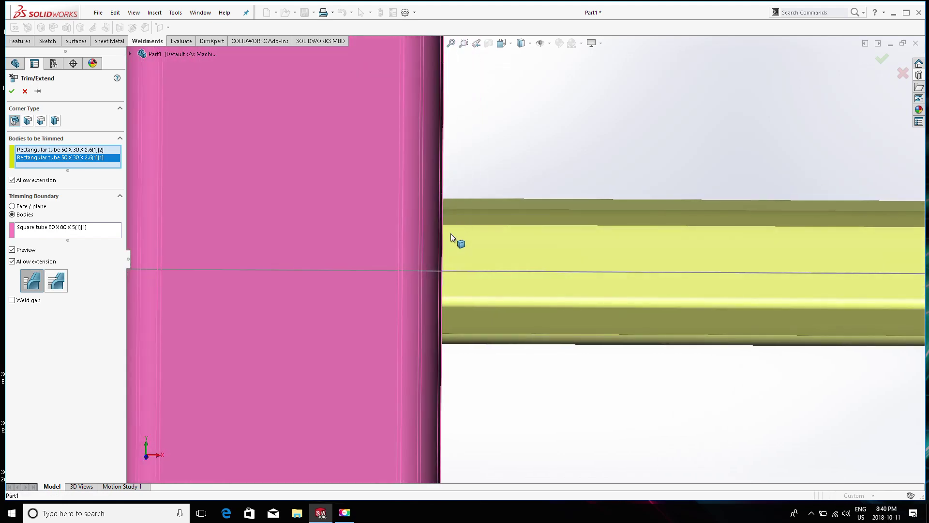
scroll(533, 262, "up", 3)
scroll(726, 273, "up", 2)
scroll(822, 271, "up", 1)
scroll(788, 270, "down", 3)
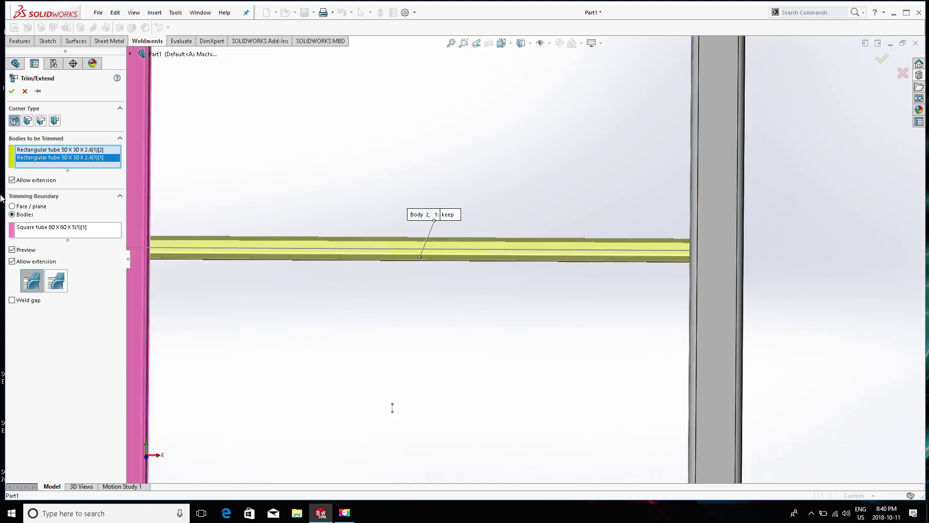
left_click(11, 91)
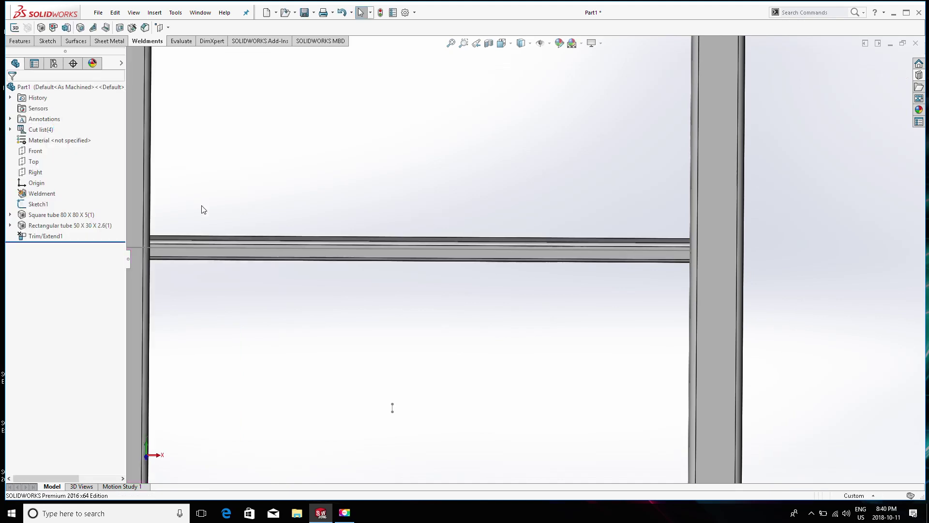
mouse_move(202, 209)
middle_mouse_down()
mouse_move(243, 297)
mouse_move(270, 281)
middle_mouse_up()
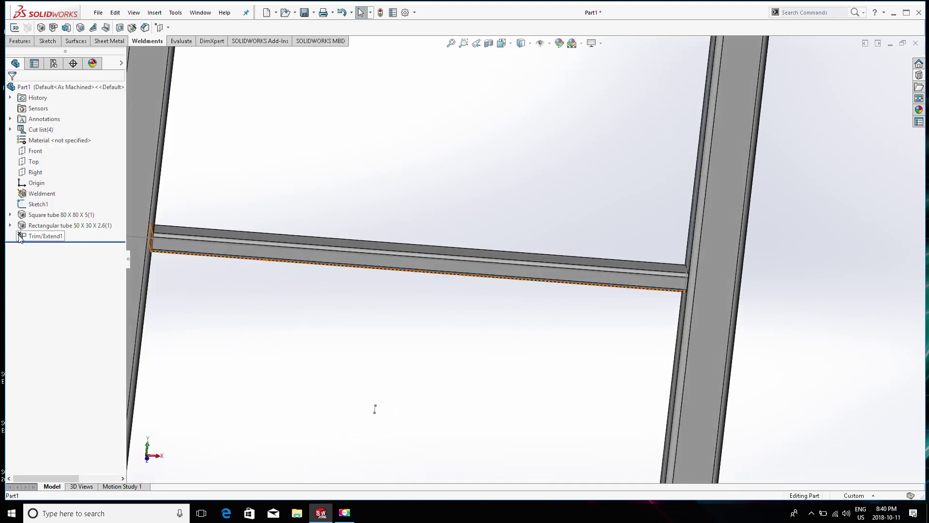
scroll(230, 240, "up", 3)
scroll(252, 227, "up", 2)
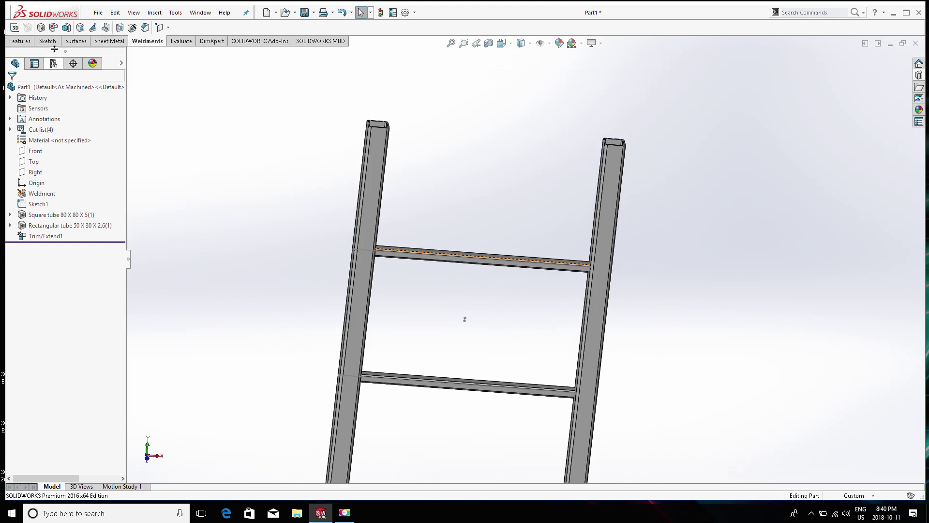
Step: Start a gusset supported by the post's side face and the upper crossbar's top face
left_click(92, 28)
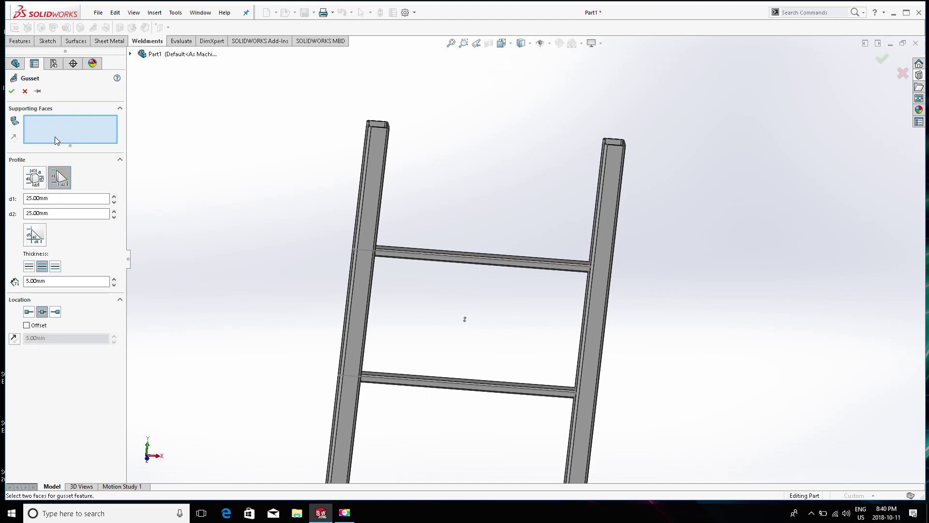
middle_click_drag(330, 266, 318, 267)
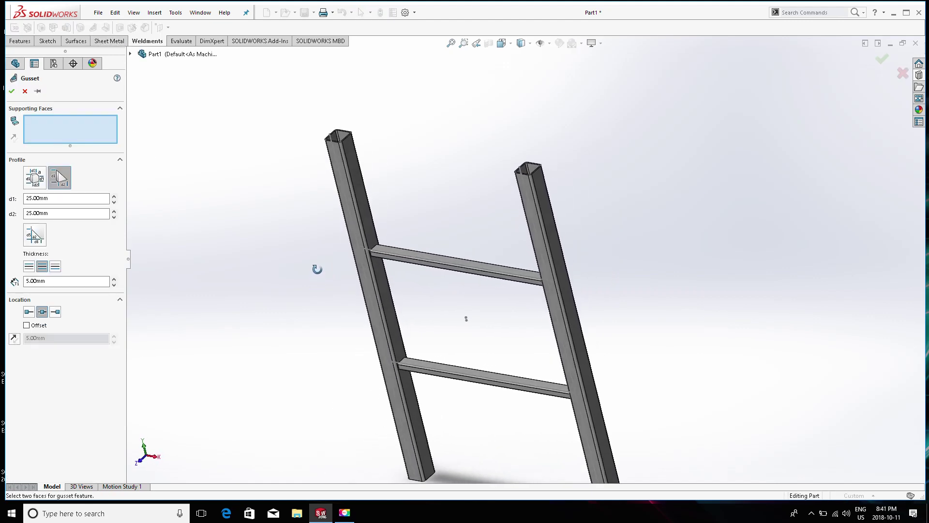
scroll(389, 242, "down", 3)
scroll(431, 244, "down", 3)
left_click(471, 249)
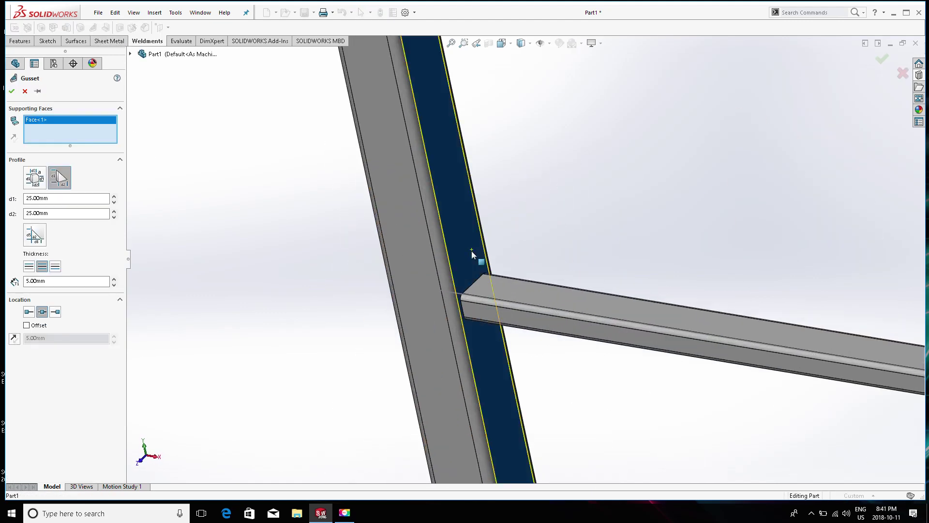
left_click(499, 285)
middle_click_drag(501, 286, 489, 285)
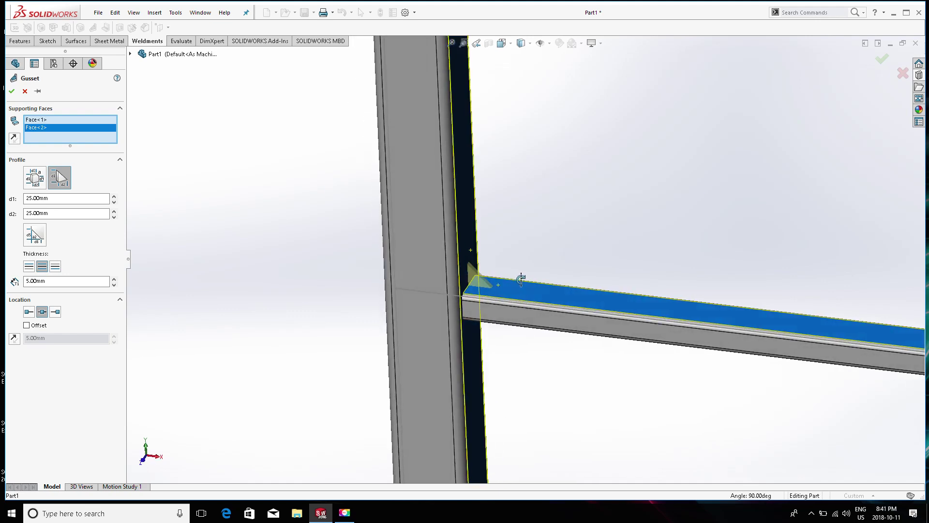
scroll(486, 284, "down", 2)
scroll(486, 285, "down", 3)
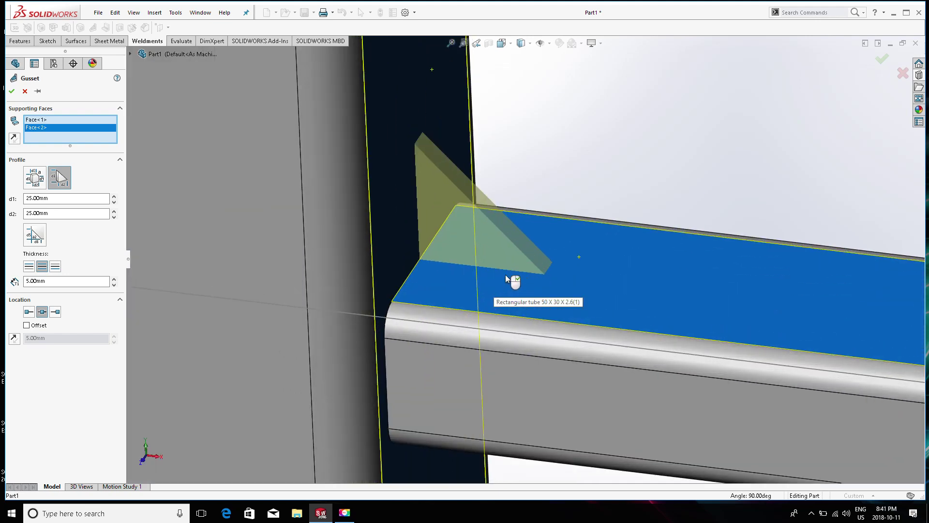
Step: Set both gusset leg lengths, d1 and d2, to 100 mm
double_click(84, 202)
type("100")
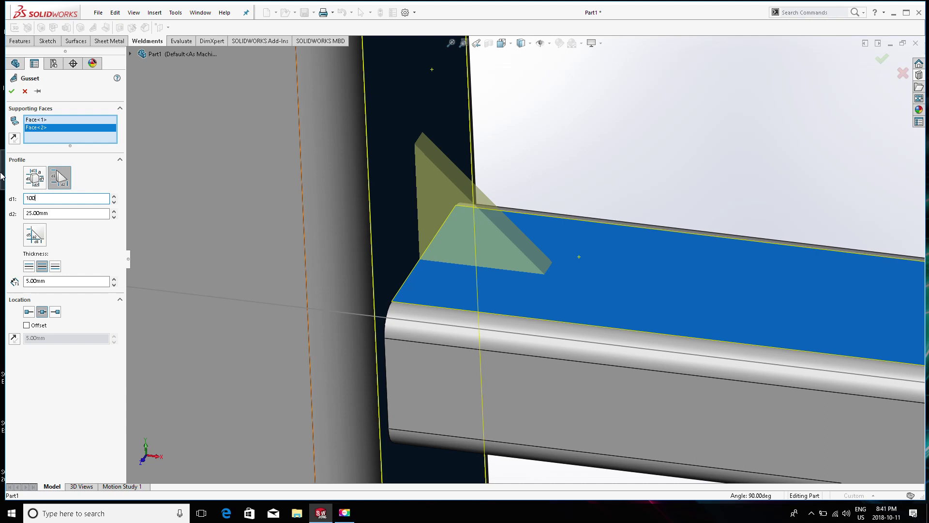
key("Return")
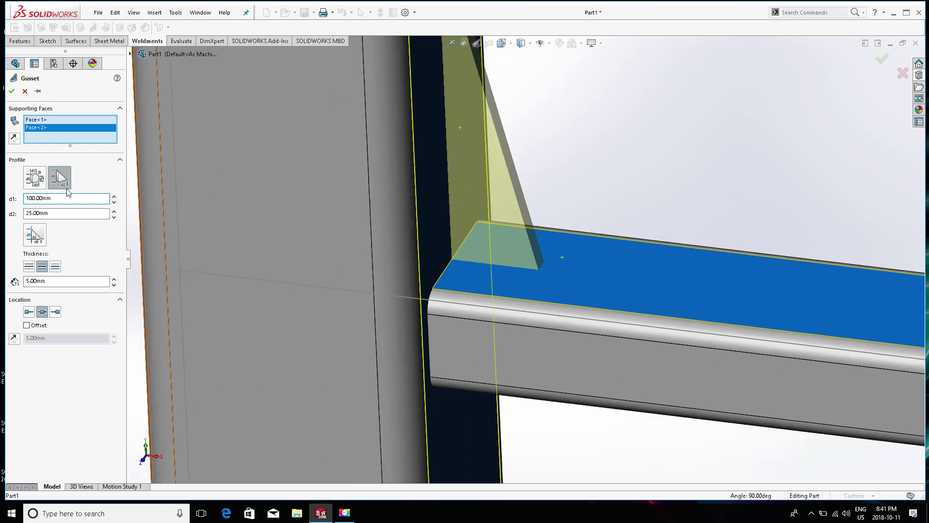
scroll(527, 259, "up", 5)
key("Tab")
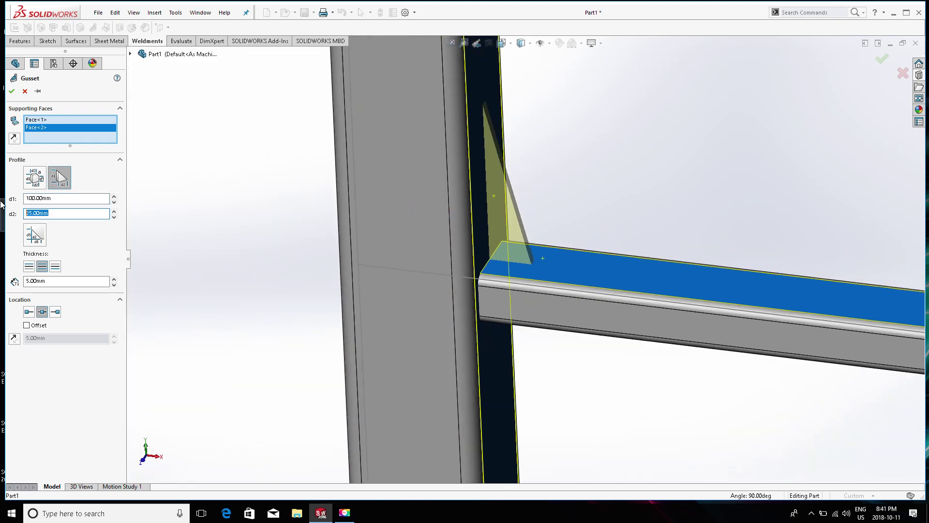
type("100")
key("Return")
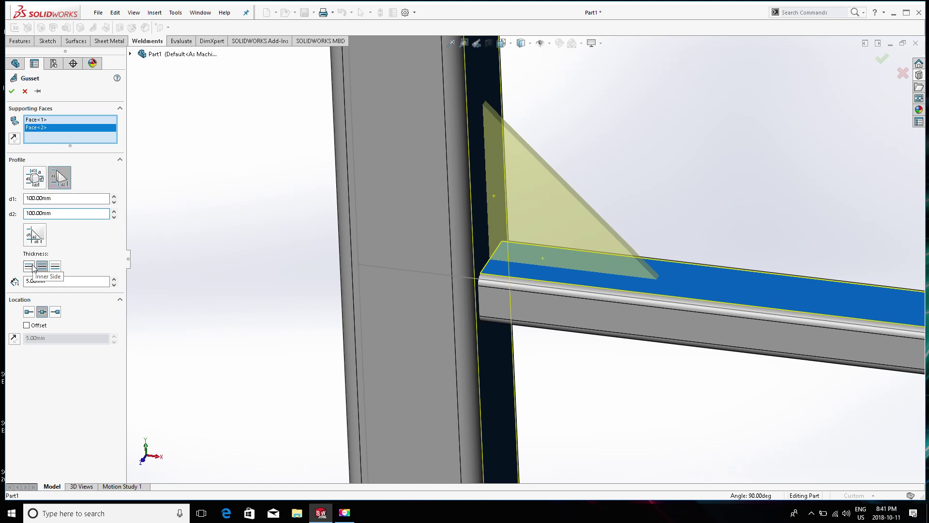
Step: Make the gusset 12.5 mm thick with a 3 mm offset and create Gusset1
middle_click_drag(536, 215, 486, 269)
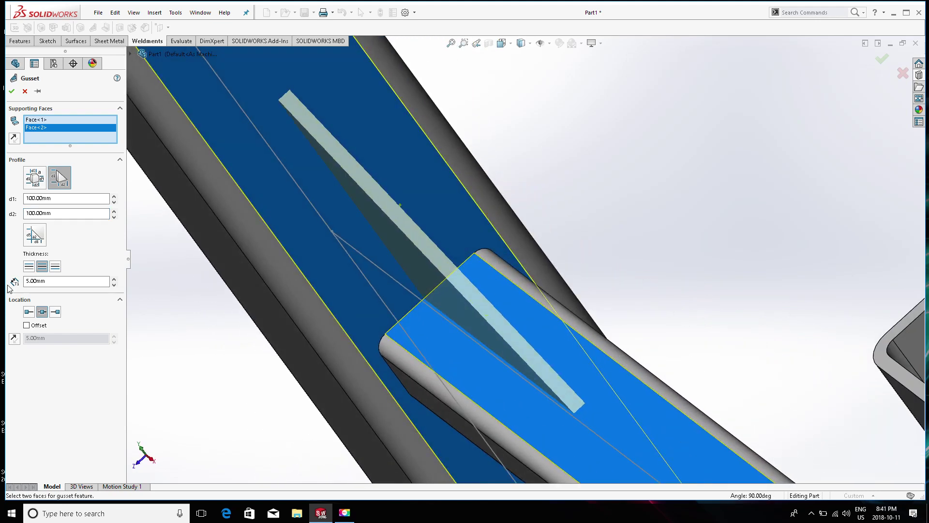
left_click(44, 281)
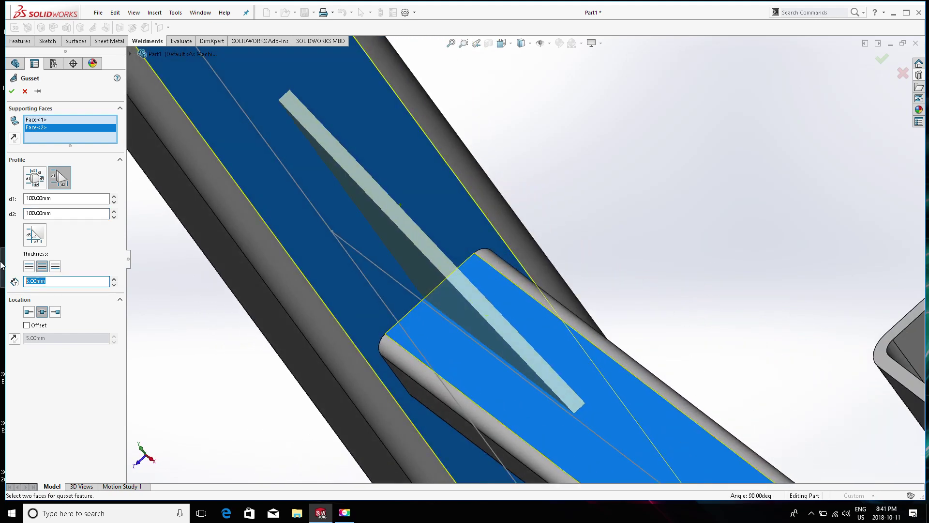
type("12.")
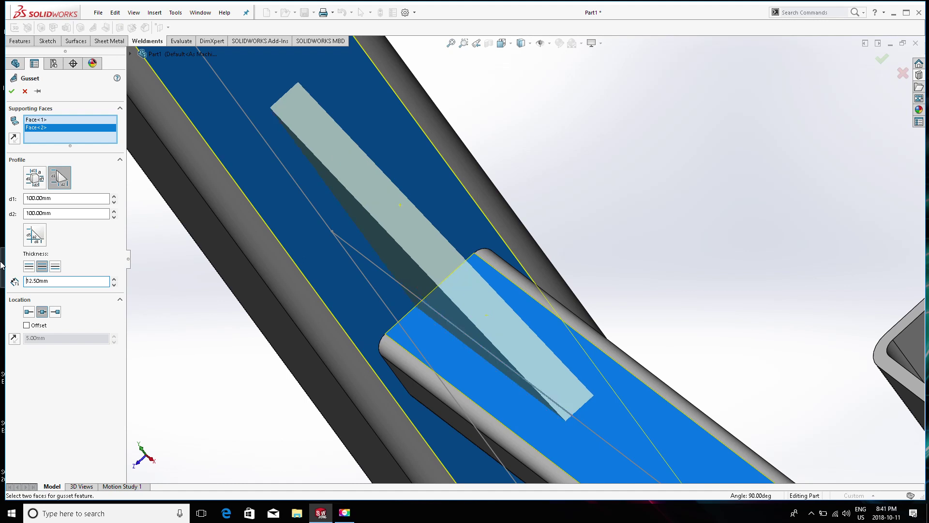
left_click(29, 312)
left_click(55, 312)
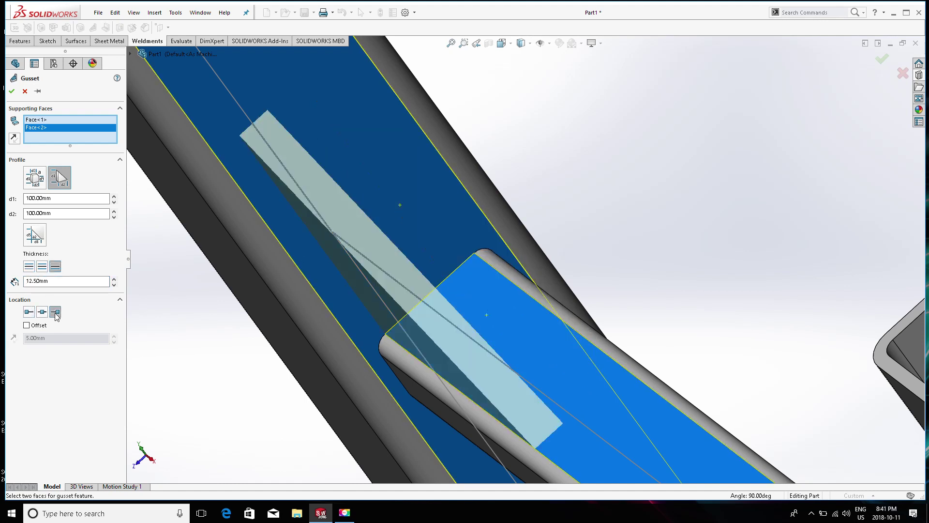
left_click(26, 326)
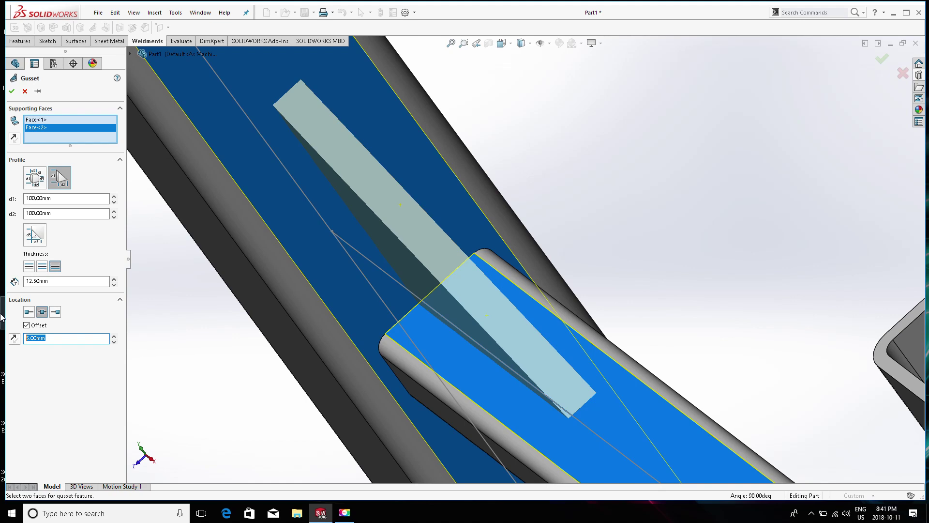
type("3")
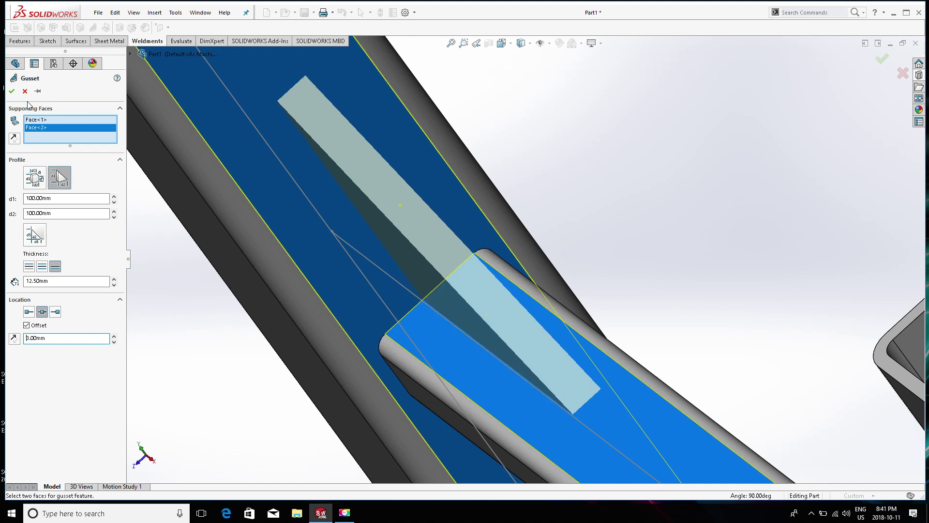
left_click(11, 91)
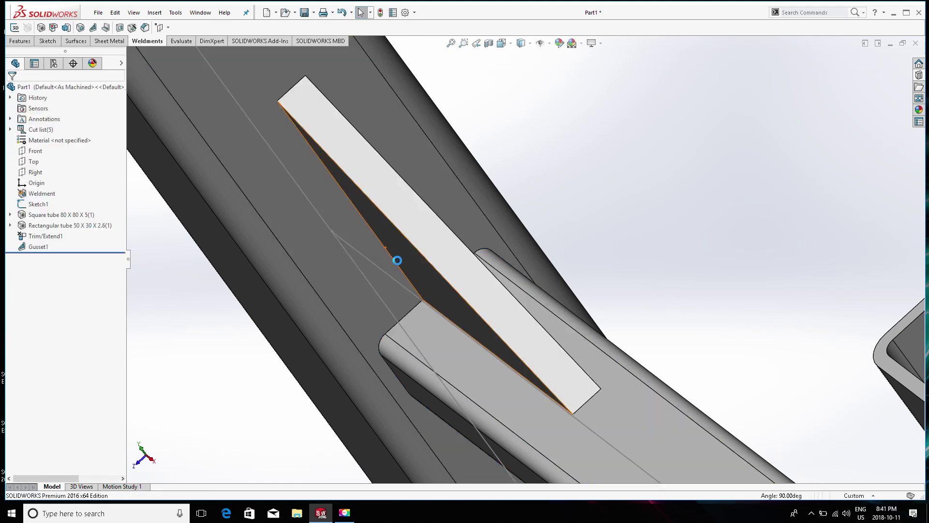
middle_click_drag(393, 260, 446, 207)
scroll(448, 203, "up", 5)
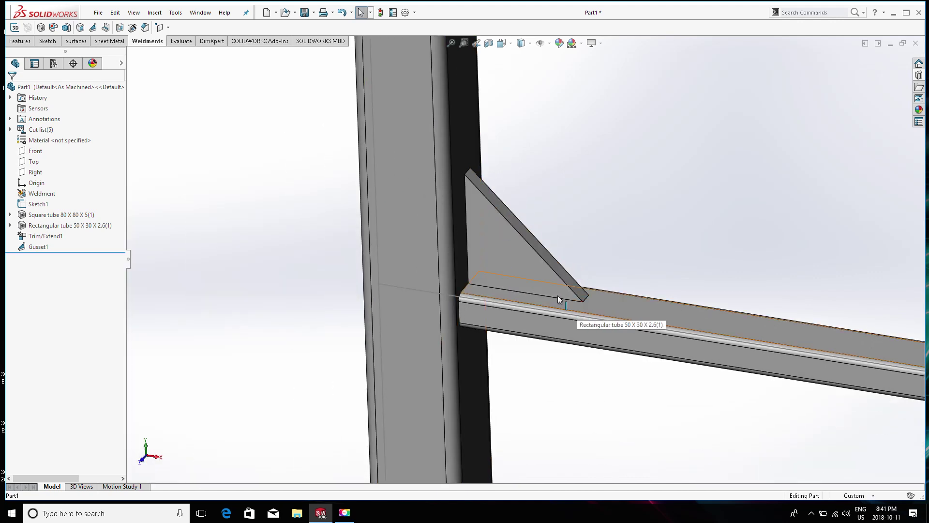
scroll(587, 305, "up", 5)
scroll(606, 298, "up", 3)
middle_click_drag(547, 203, 556, 245)
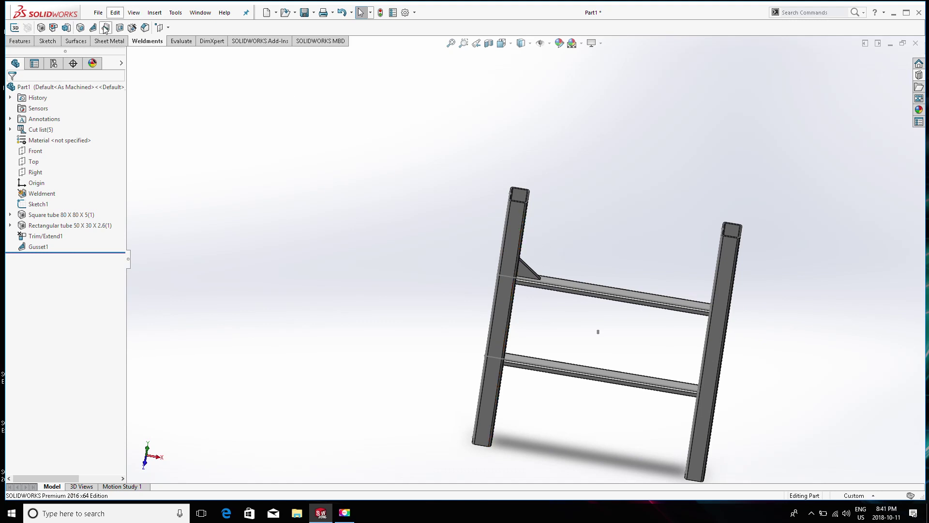
scroll(536, 210, "down", 3)
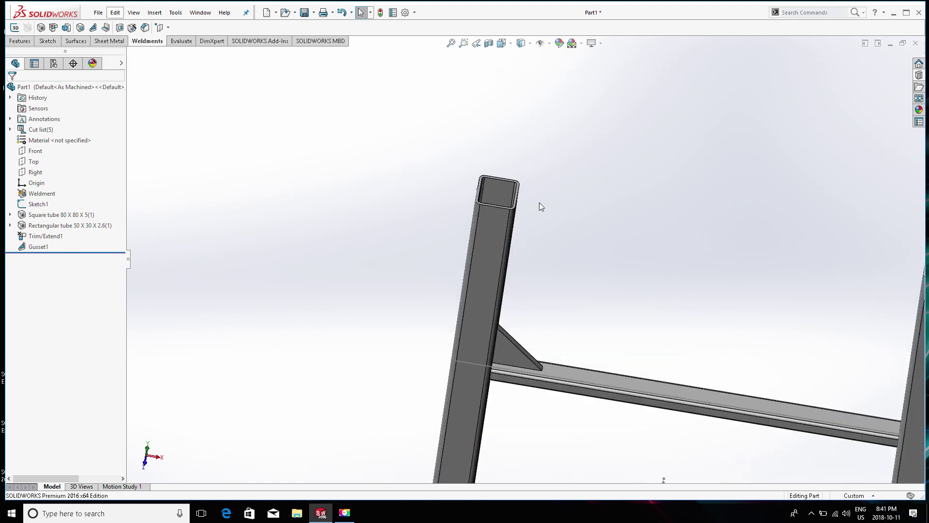
scroll(539, 202, "down", 3)
scroll(490, 198, "down", 1)
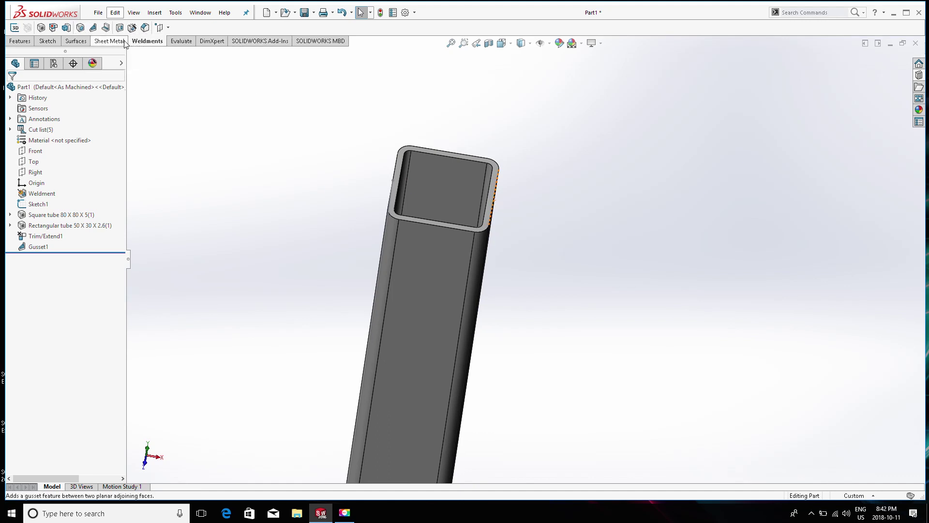
scroll(507, 234, "up", 3)
mouse_move(507, 234)
middle_mouse_down()
mouse_move(517, 205)
mouse_move(539, 259)
mouse_move(524, 240)
mouse_move(556, 422)
middle_mouse_up()
scroll(545, 338, "down", 3)
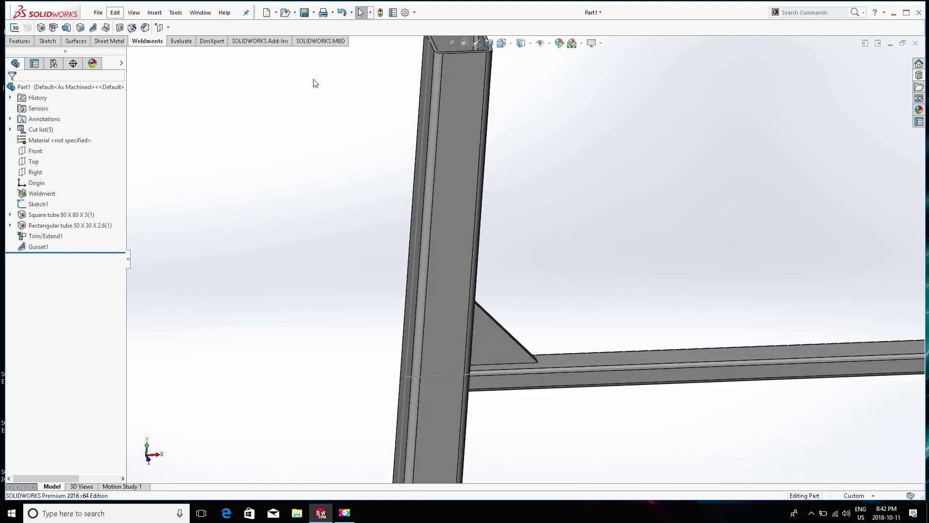
Step: Add a 5 mm end cap on the square-tube post's top end face
left_click(81, 28)
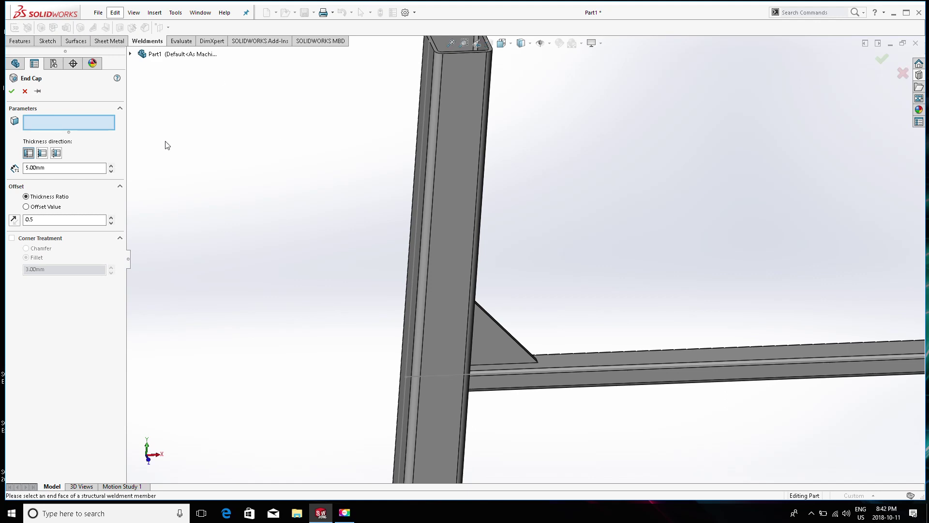
scroll(510, 129, "up", 3)
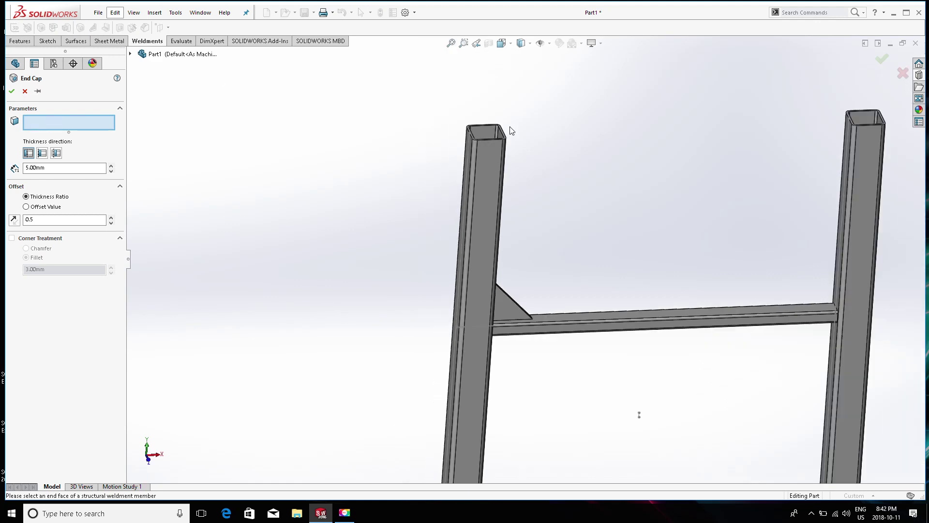
middle_click_drag(510, 128, 493, 209)
scroll(498, 131, "down", 3)
scroll(497, 131, "down", 2)
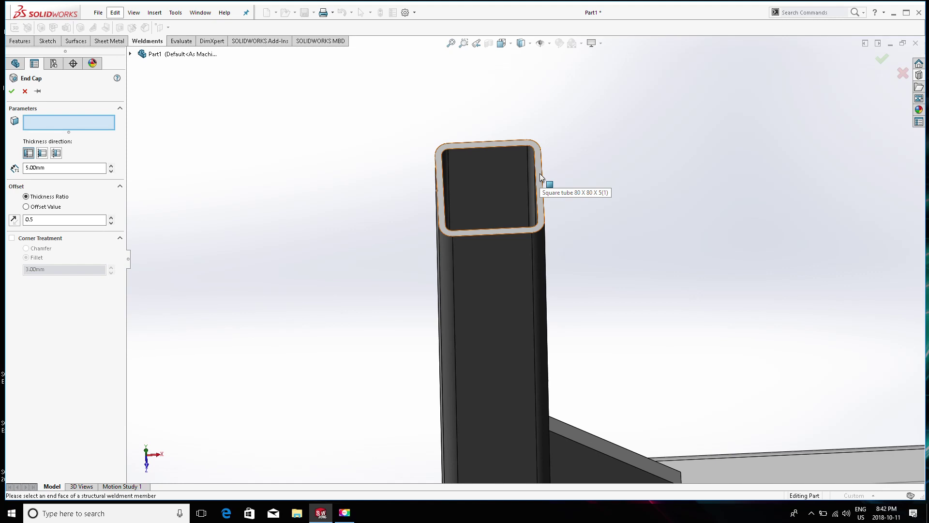
left_click(540, 174)
mouse_move(540, 174)
middle_mouse_down()
mouse_move(539, 105)
mouse_move(520, 151)
middle_mouse_up()
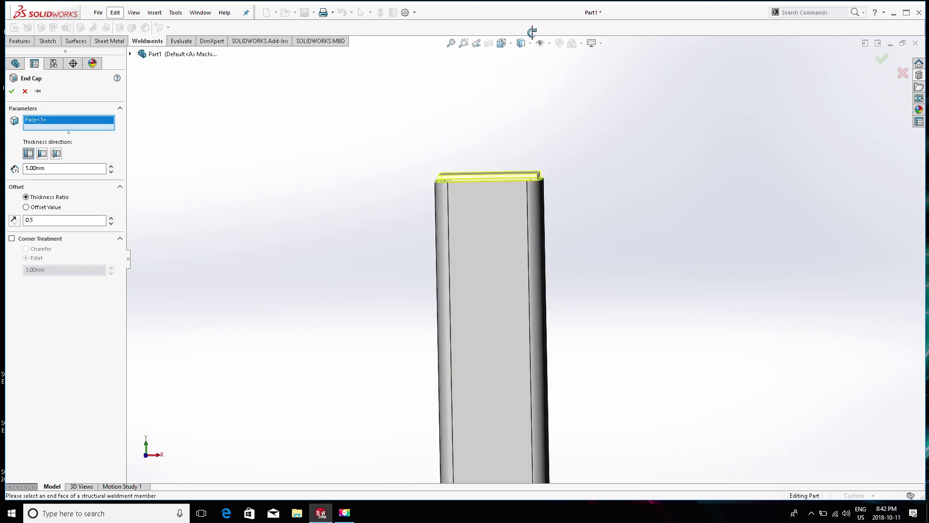
left_click(12, 91)
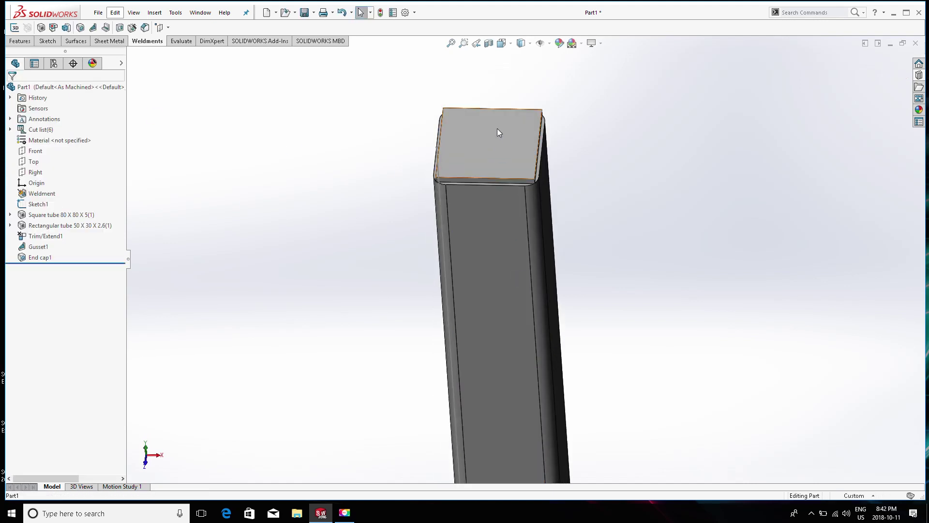
Step: Orbit around the frame to inspect the new end cap
left_click(497, 130)
middle_click_drag(497, 130, 545, 175)
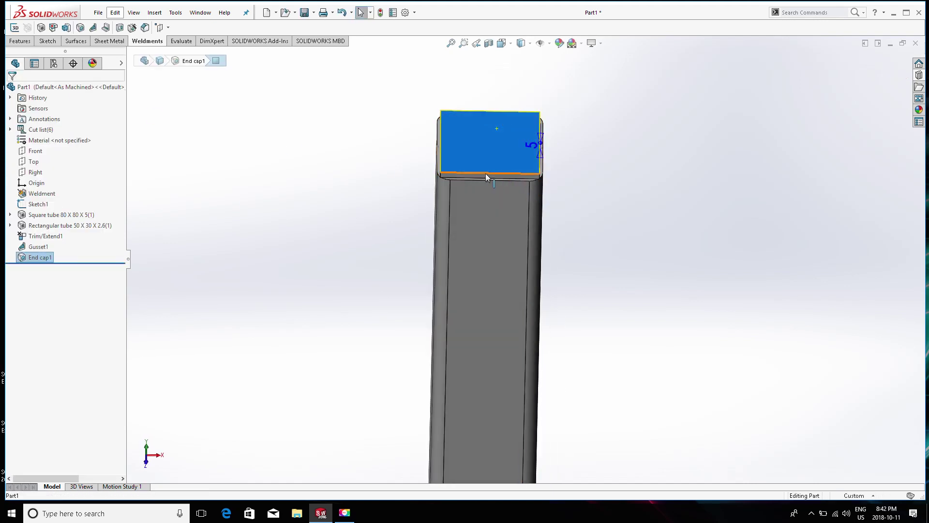
middle_click_drag(447, 130, 490, 93)
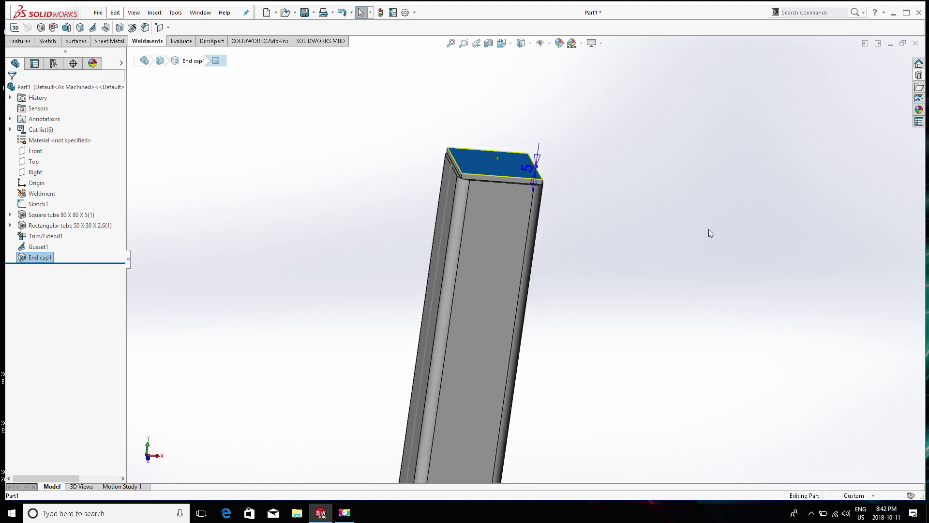
scroll(702, 242, "up", 4)
scroll(692, 259, "down", 4)
scroll(532, 266, "down", 3)
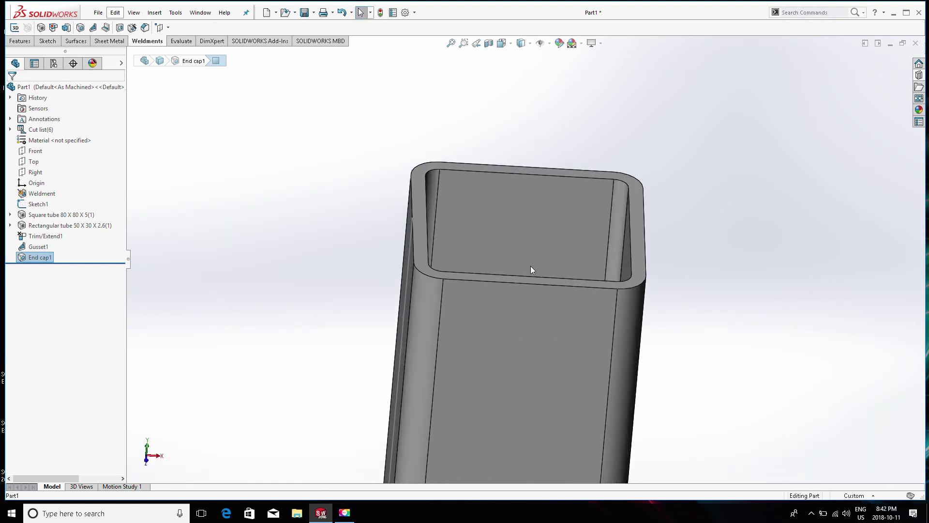
Step: Start an end cap on the second post's open top, thickening inward
left_click(127, 28)
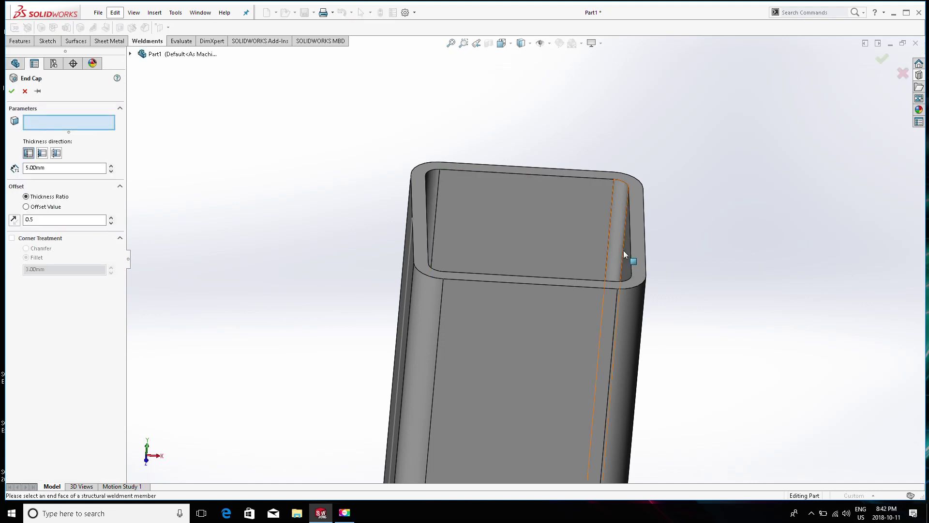
left_click(640, 245)
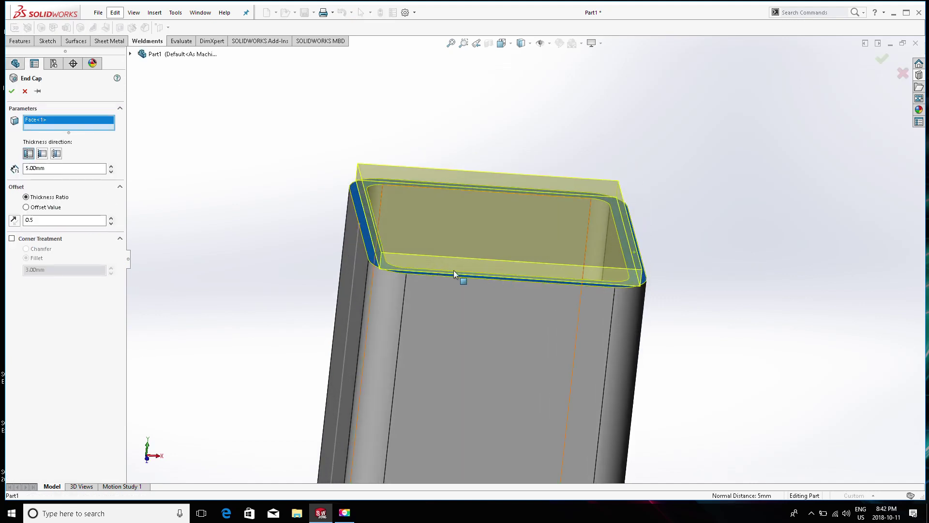
middle_click_drag(435, 269, 441, 259)
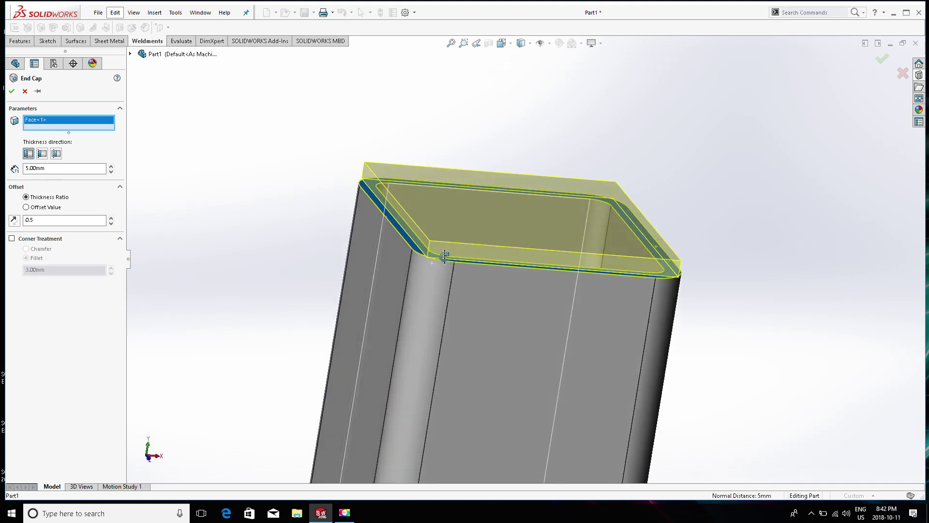
left_click(42, 154)
Step: Set the end cap thickness to 4 mm
mouse_move(508, 261)
middle_mouse_down()
mouse_move(519, 270)
mouse_move(503, 339)
middle_mouse_up()
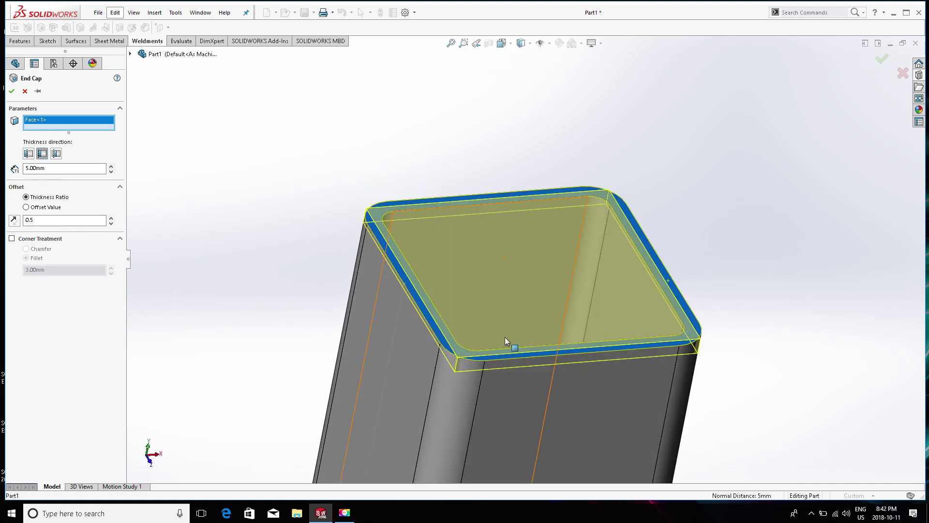
scroll(473, 366, "down", 2)
scroll(477, 348, "down", 3)
scroll(498, 335, "up", 4)
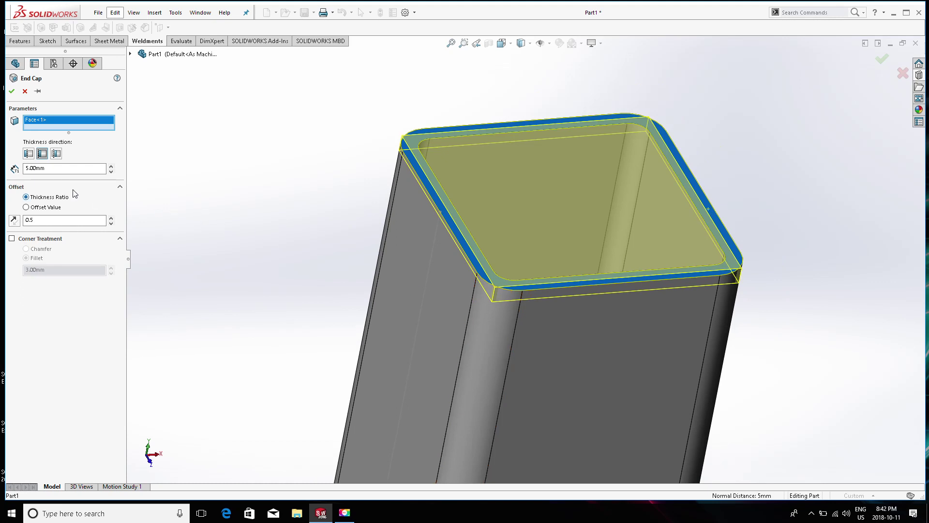
double_click(73, 168)
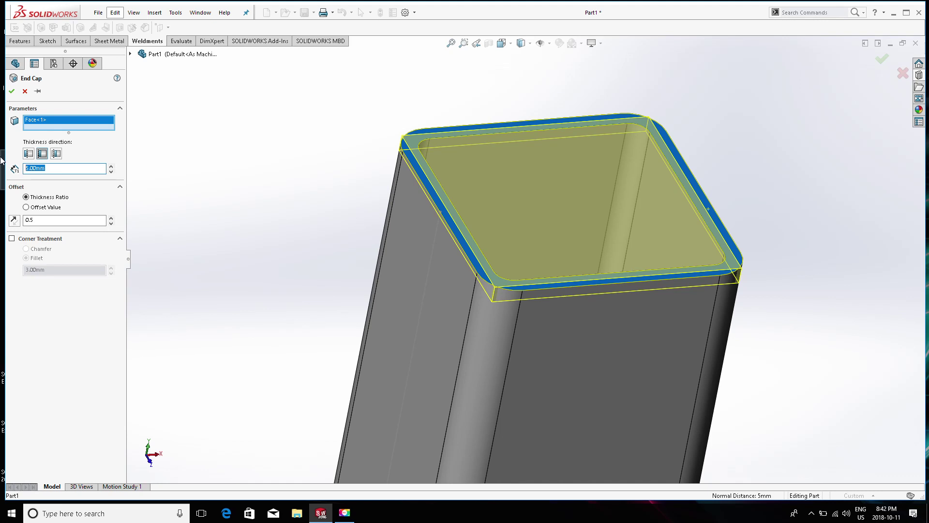
type("4")
key("Return")
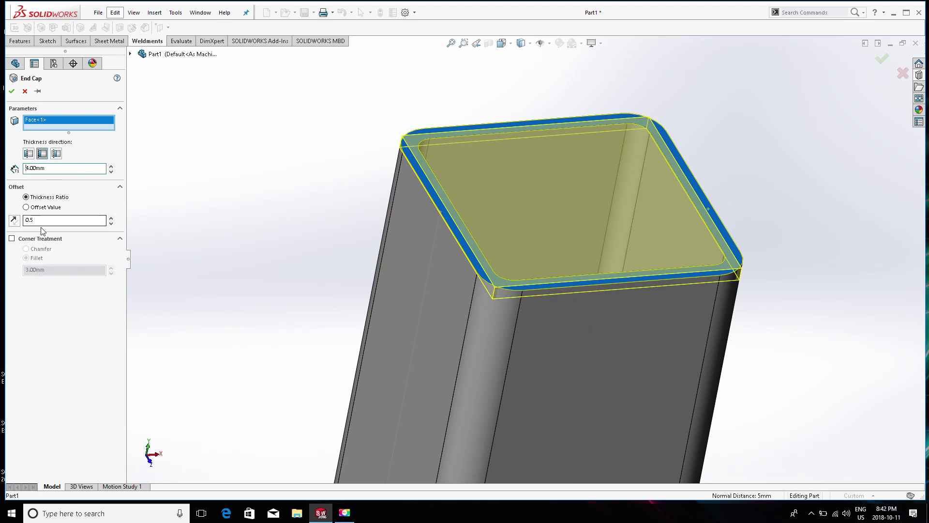
scroll(551, 276, "down", 1)
scroll(524, 295, "down", 3)
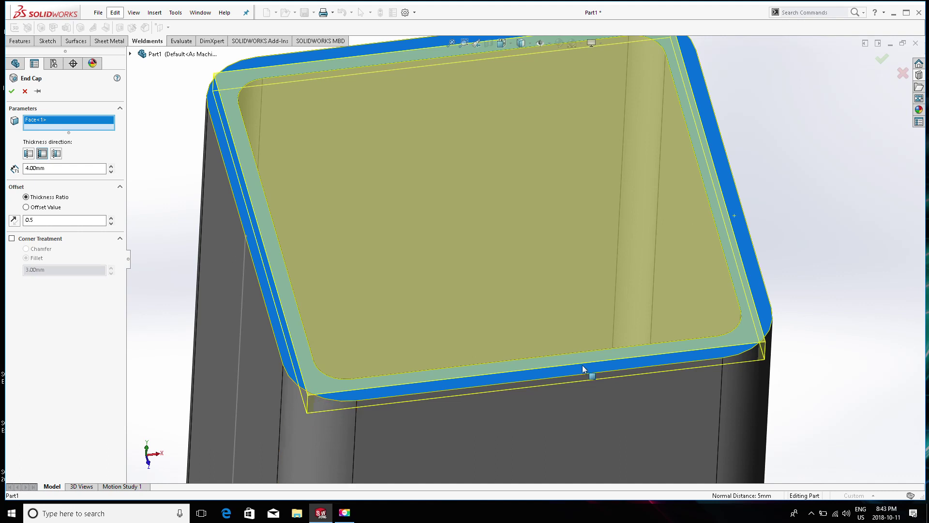
scroll(685, 111, "up", 2)
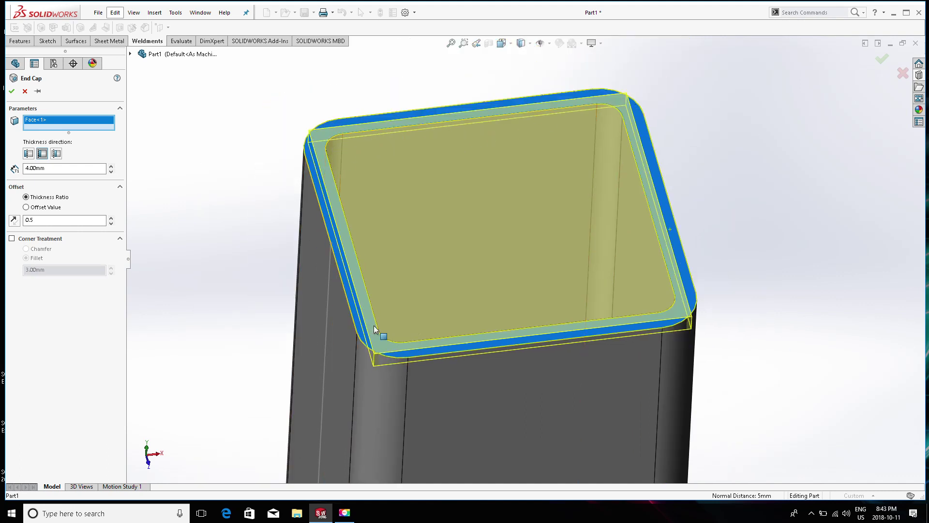
Step: Turn on fillet corner treatment for the cap, initially at 10 mm
left_click(12, 239)
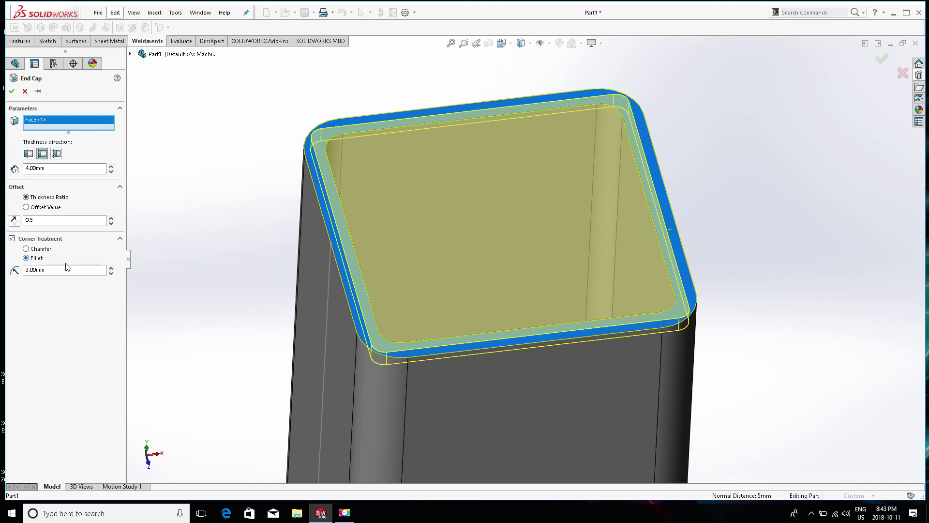
left_click(26, 258)
key("Tab")
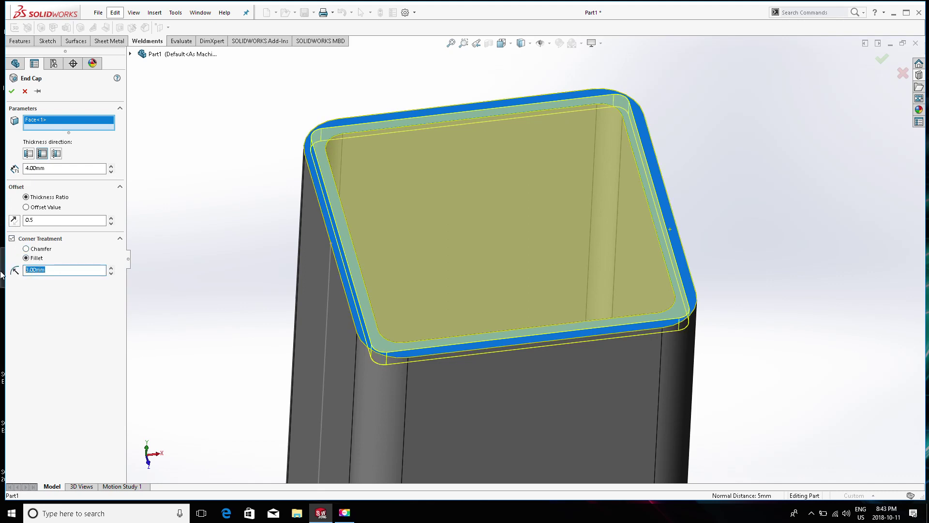
type("6")
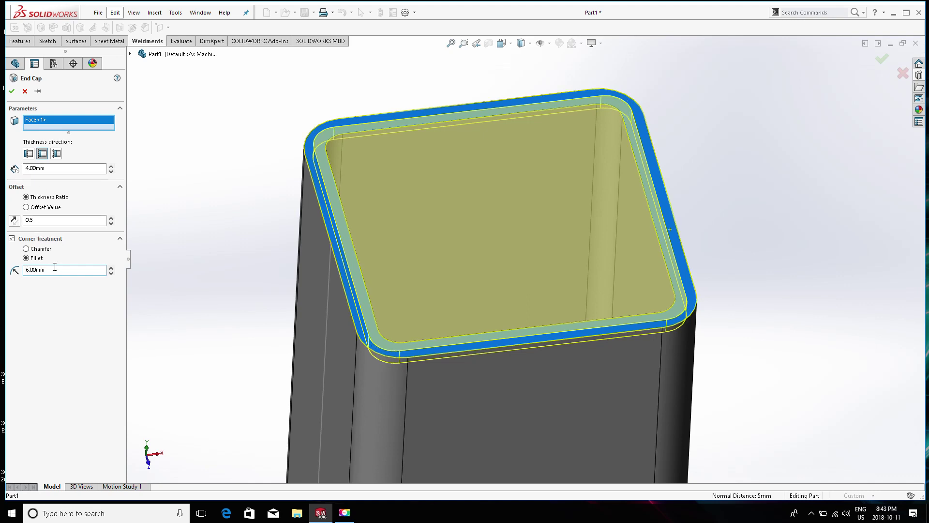
key("Return")
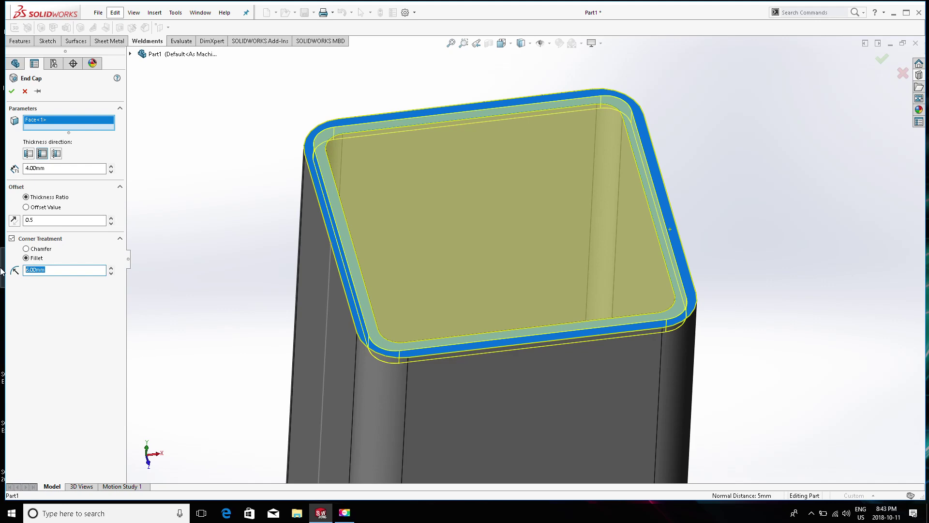
type("10")
key("Return")
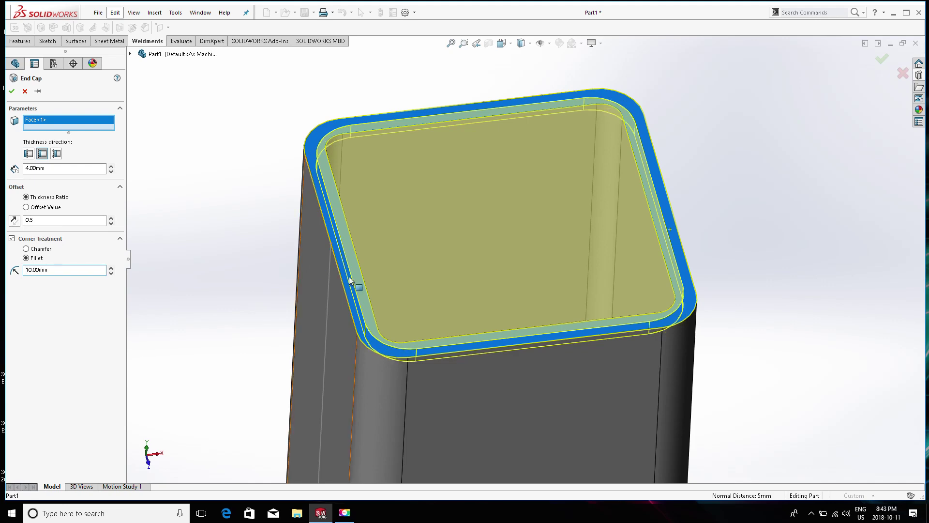
mouse_move(332, 332)
middle_mouse_down()
mouse_move(341, 360)
mouse_move(400, 338)
middle_mouse_up()
scroll(438, 358, "down", 5)
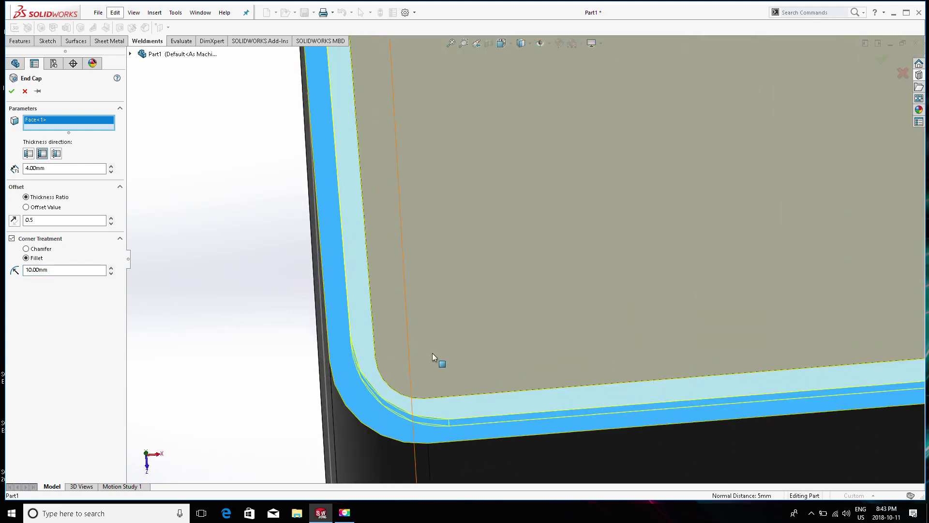
scroll(520, 289, "up", 4)
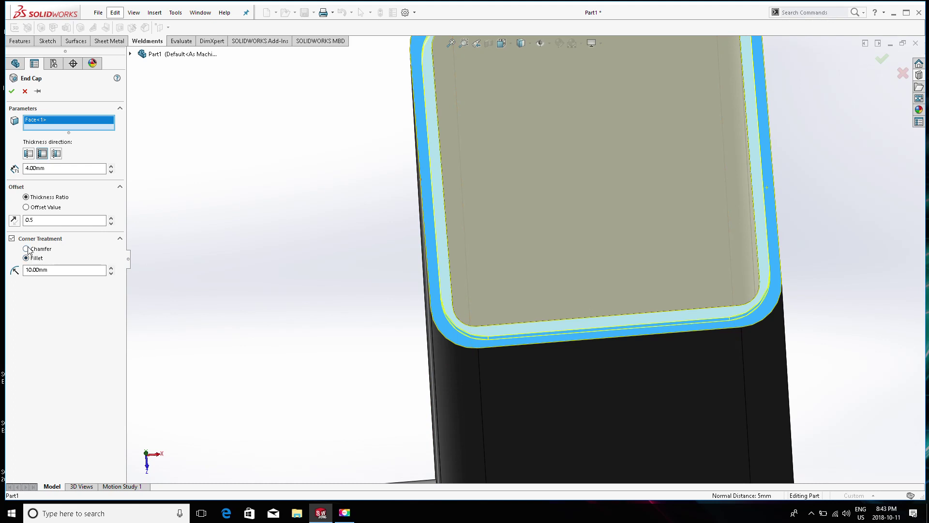
Step: Change the cap's fillet distance to 25 mm
left_click_drag(48, 269, 1, 277)
key("BackSpace")
type("0")
key("Return")
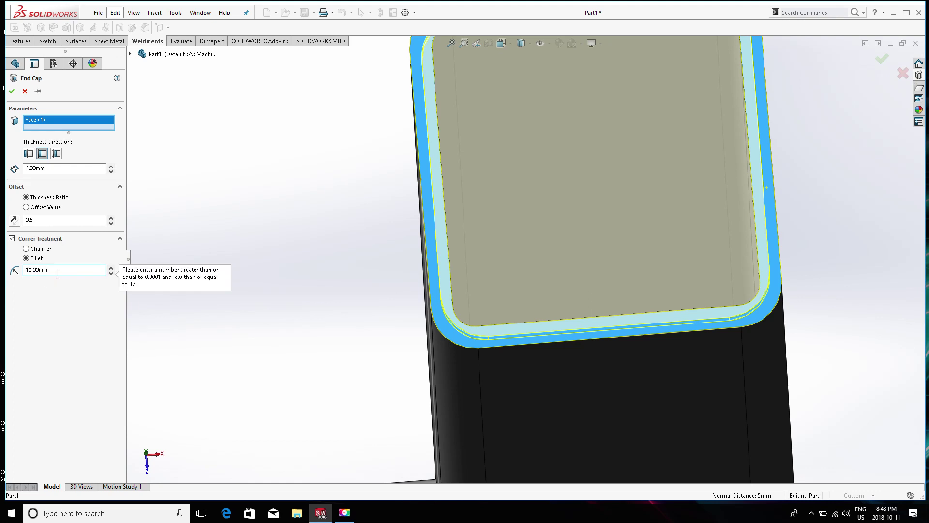
left_click_drag(58, 273, 1, 265)
type("25")
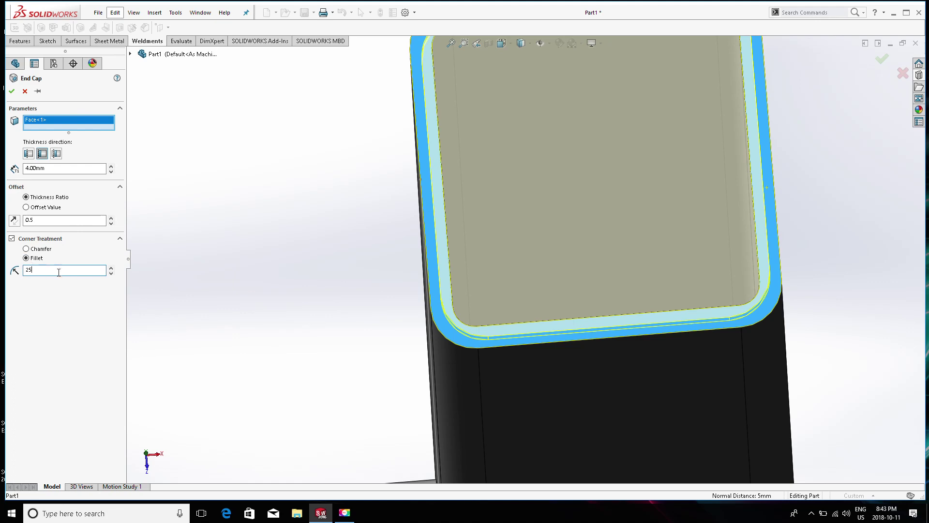
key("Return")
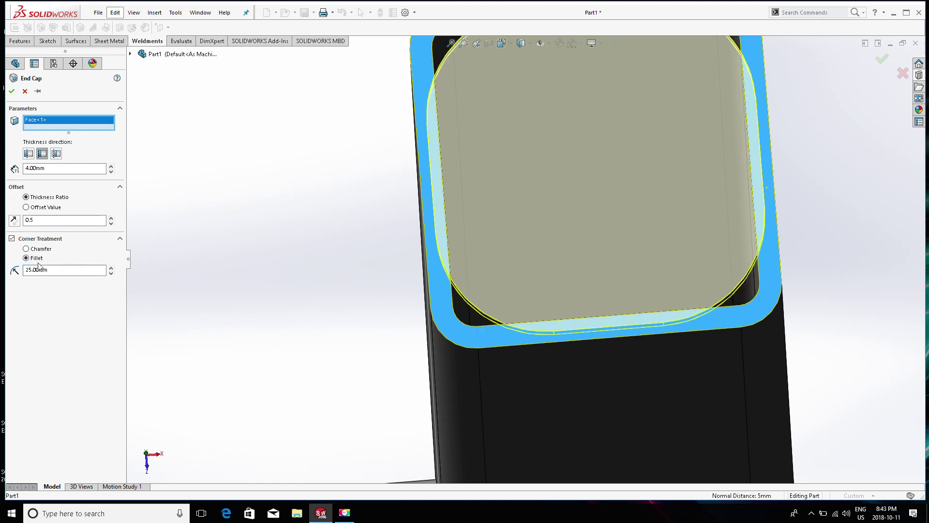
mouse_move(544, 301)
middle_mouse_down()
mouse_move(548, 313)
mouse_move(663, 339)
mouse_move(671, 305)
mouse_move(587, 263)
middle_mouse_up()
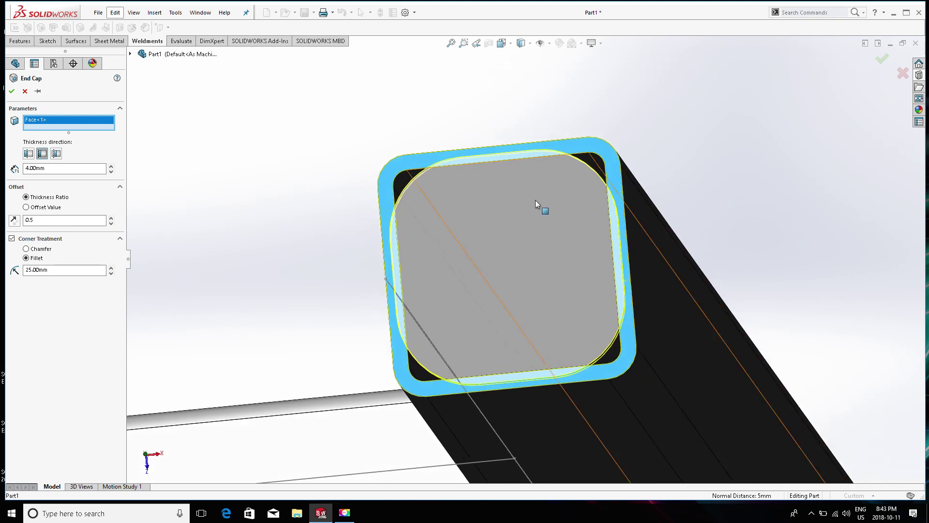
Step: Turn off corner treatment and test flipping the cap offset outward and back inside
left_click(12, 239)
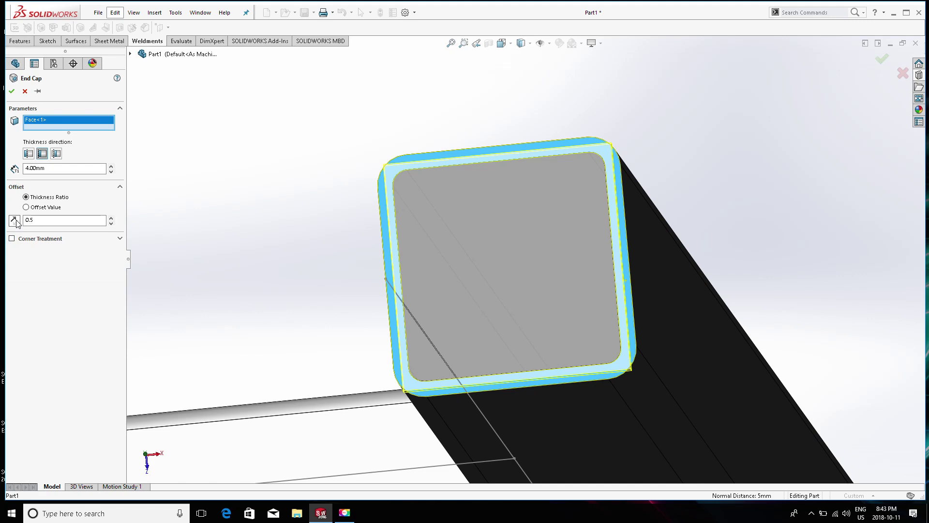
left_click(14, 221)
middle_click_drag(539, 197, 550, 151)
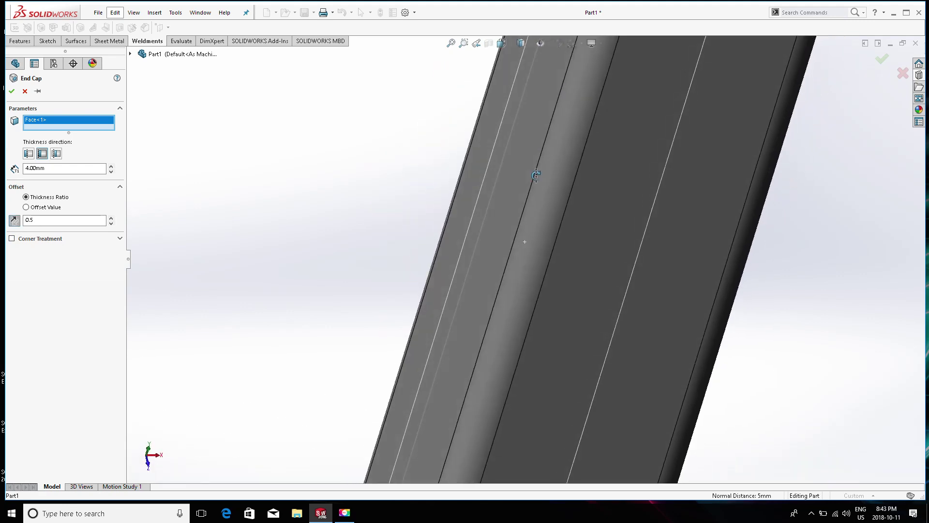
left_click(15, 221)
middle_click_drag(596, 69, 653, 174)
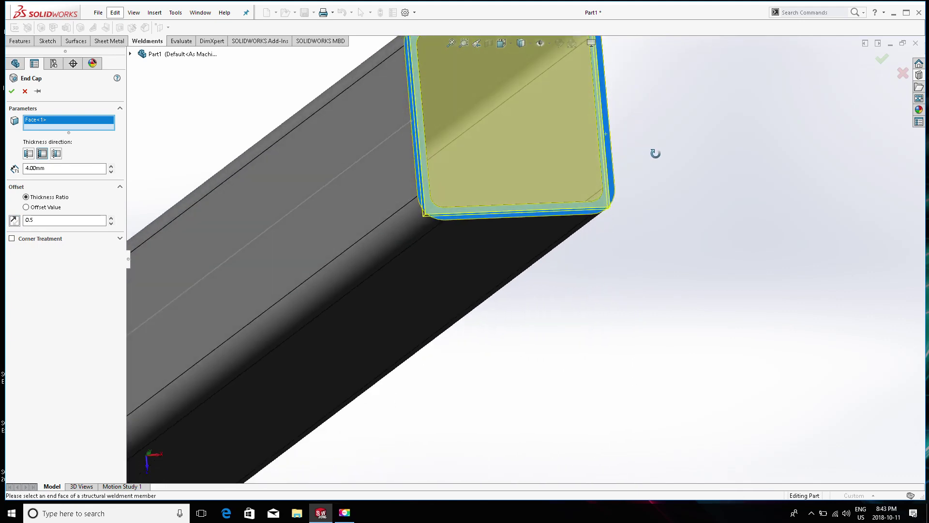
scroll(493, 187, "up", 3)
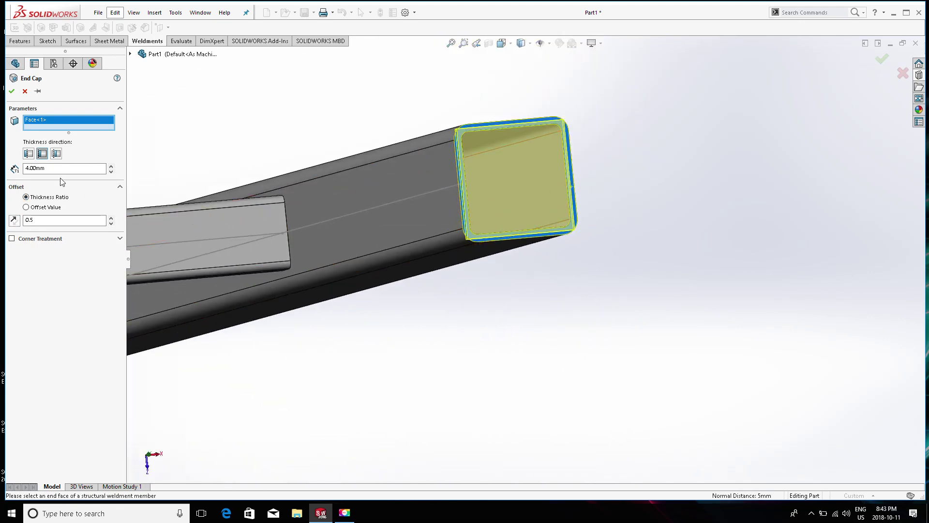
Step: Re-enable corner treatment on the end cap with Chamfer selected
left_click(12, 239)
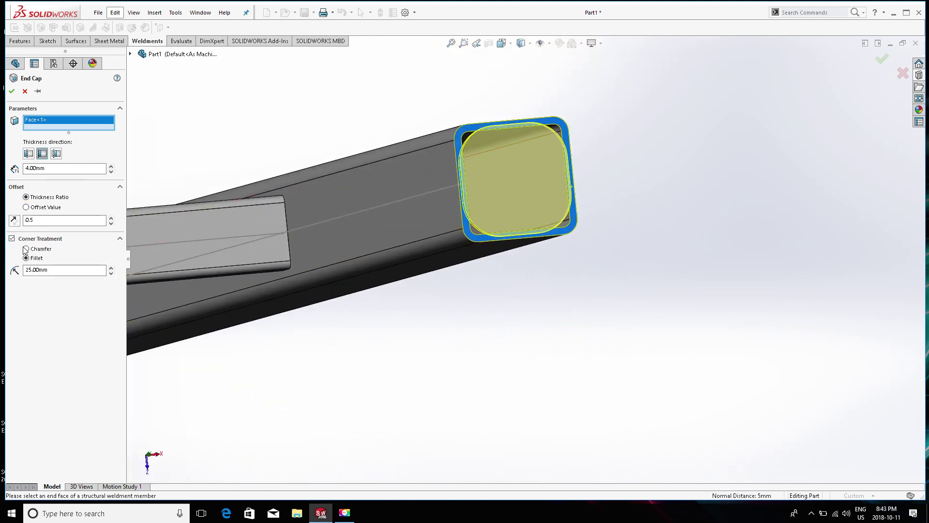
left_click(26, 249)
middle_click_drag(551, 251, 543, 213)
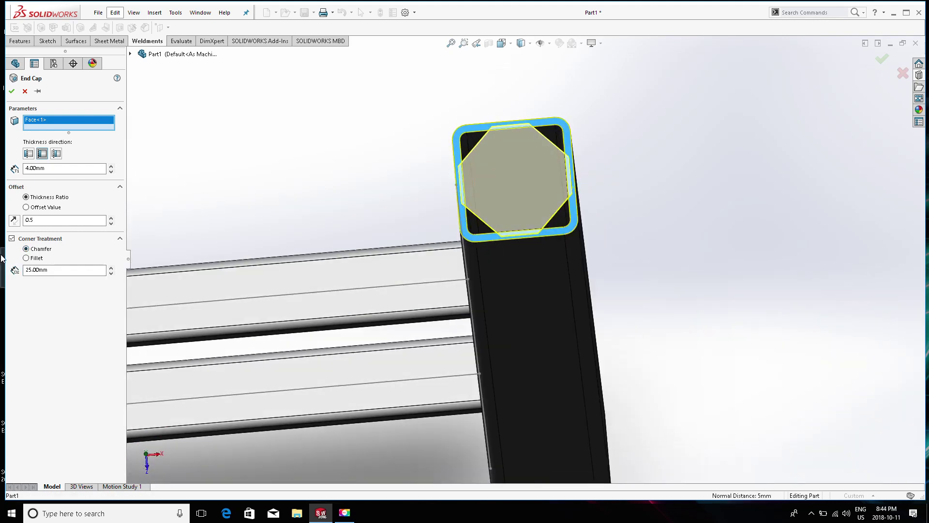
key("Tab")
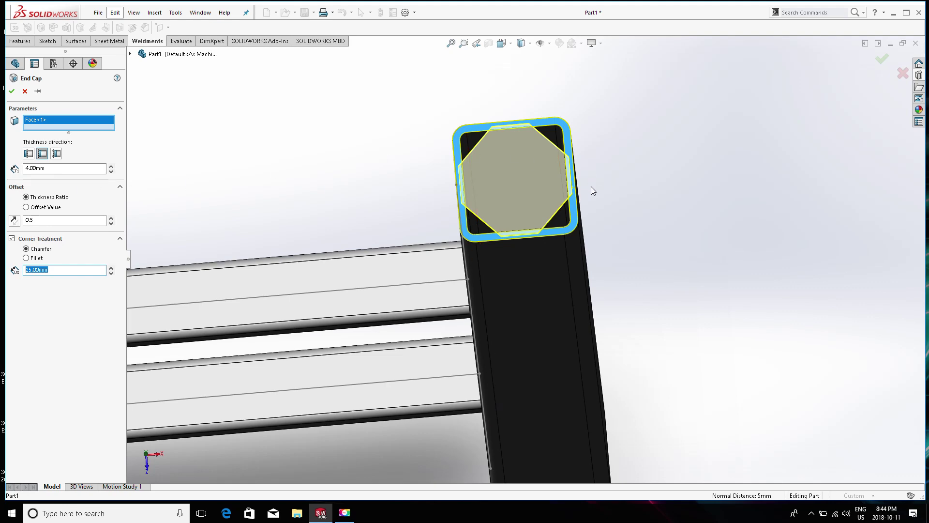
middle_click_drag(591, 187, 648, 210)
scroll(649, 210, "down", 2)
scroll(675, 257, "down", 3)
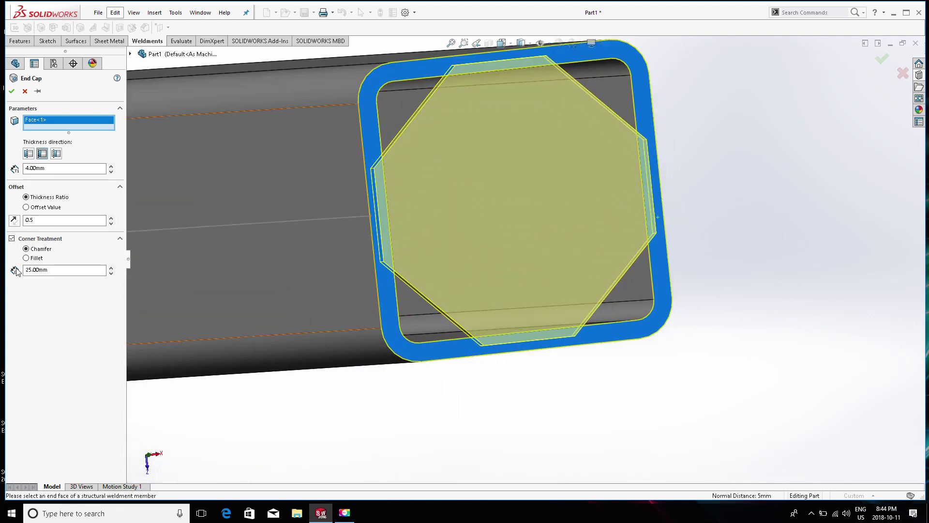
Step: Set the chamfer distance to 5 mm and inspect the chamfered corners
double_click(63, 270)
type("5")
key("Return")
middle_click_drag(576, 293, 576, 159)
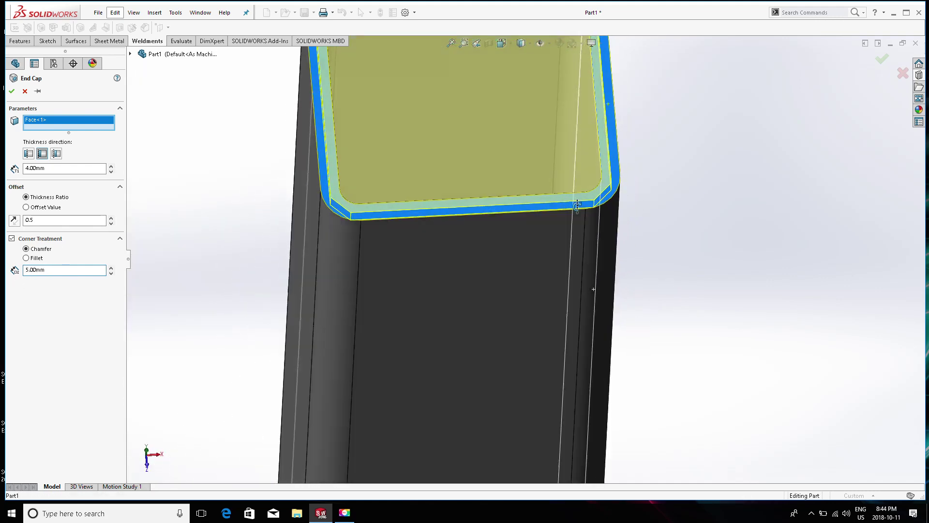
scroll(576, 155, "down", 3)
scroll(594, 115, "down", 1)
middle_click_drag(594, 115, 602, 129)
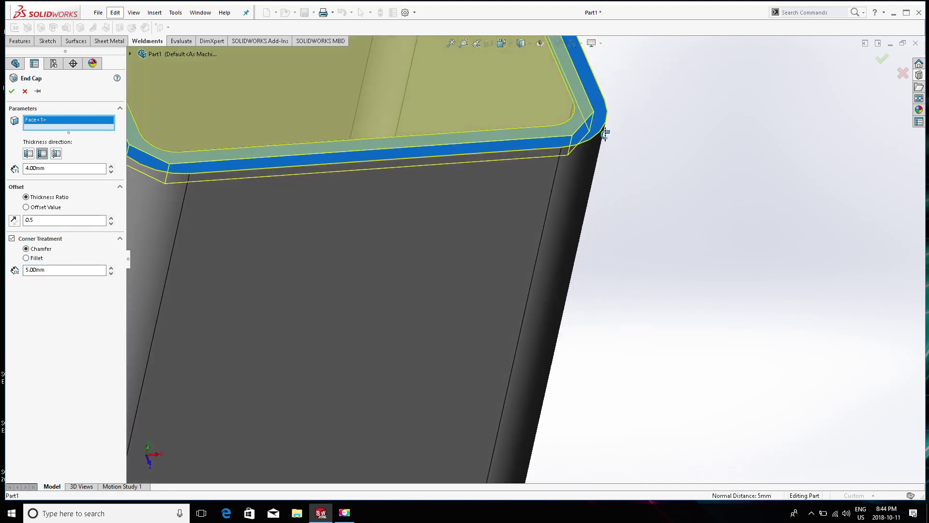
Step: Set the end cap's thickness ratio to 0
left_click(15, 220)
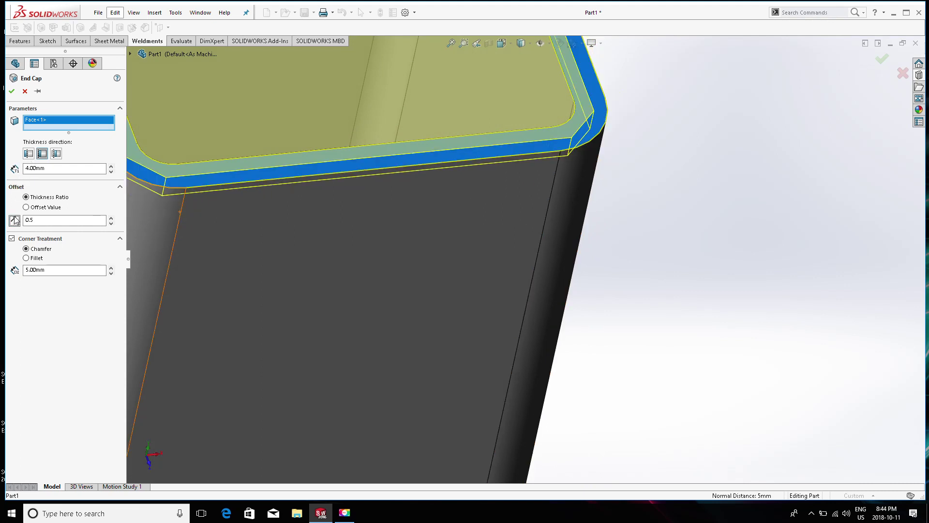
left_click(14, 220)
type("0")
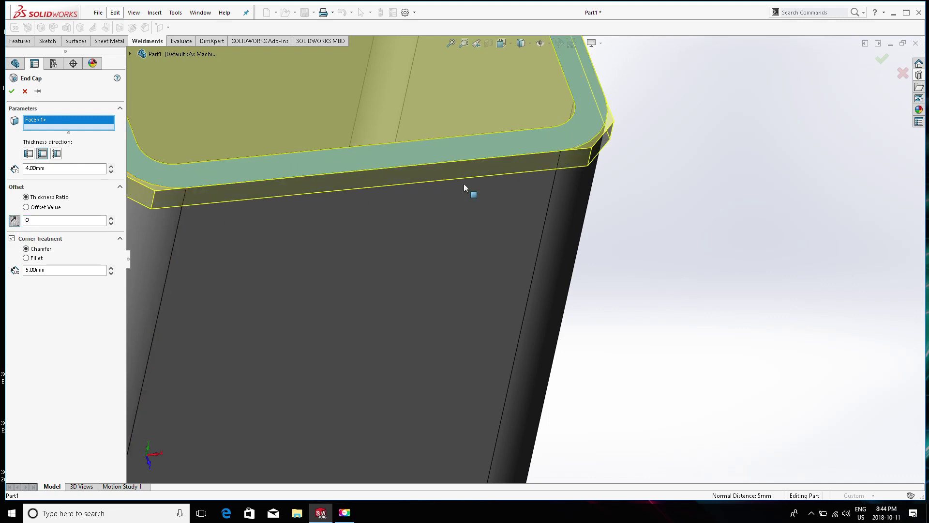
scroll(501, 184, "up", 4)
middle_click_drag(501, 184, 521, 235)
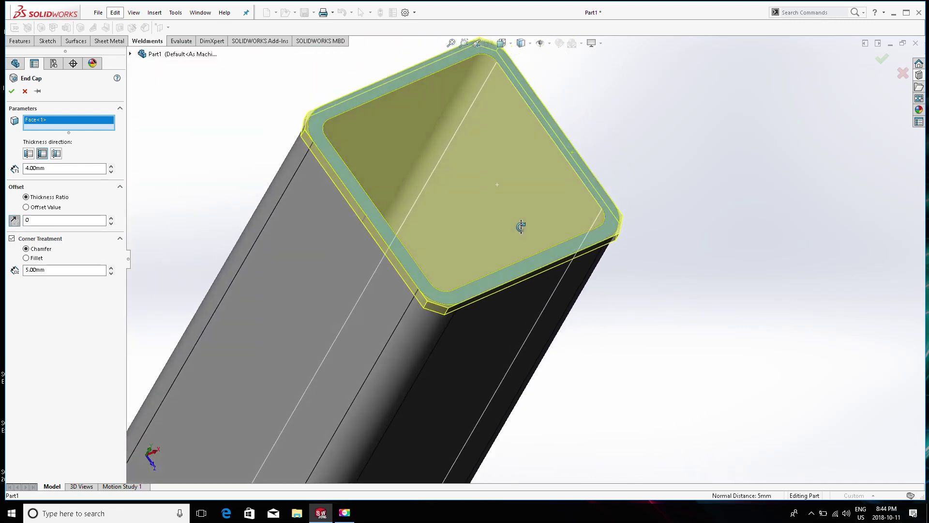
Step: Switch the cap to the third thickness direction and inspect the cap rim
left_click(56, 156)
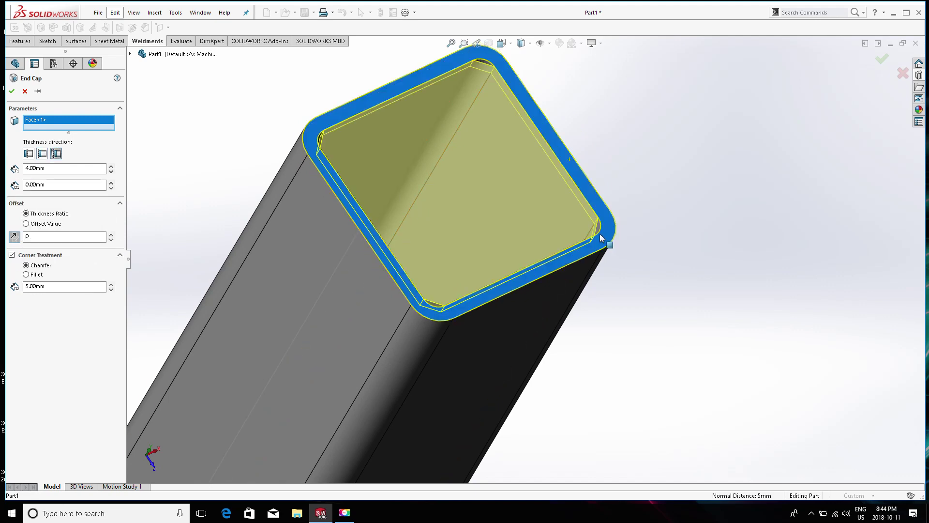
middle_click_drag(601, 237, 564, 208)
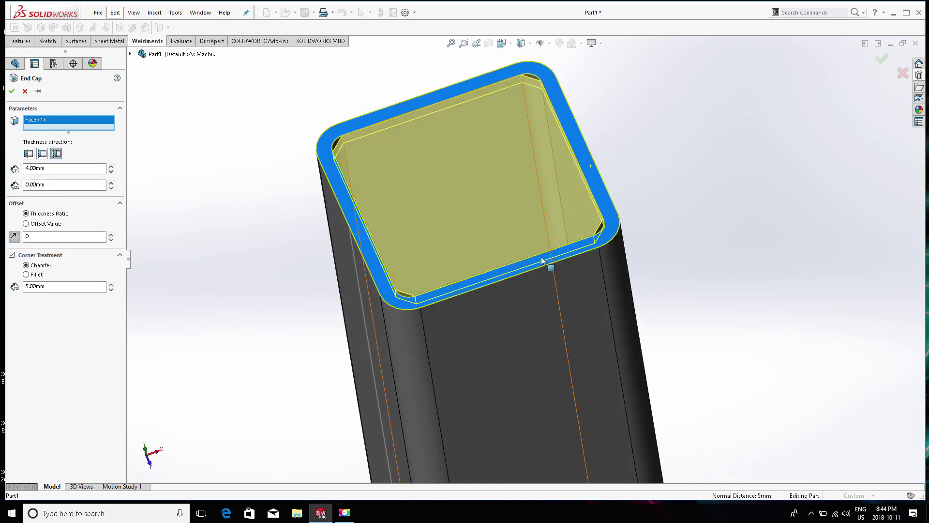
middle_click_drag(542, 260, 601, 245)
scroll(602, 244, "down", 3)
middle_click_drag(607, 290, 613, 277)
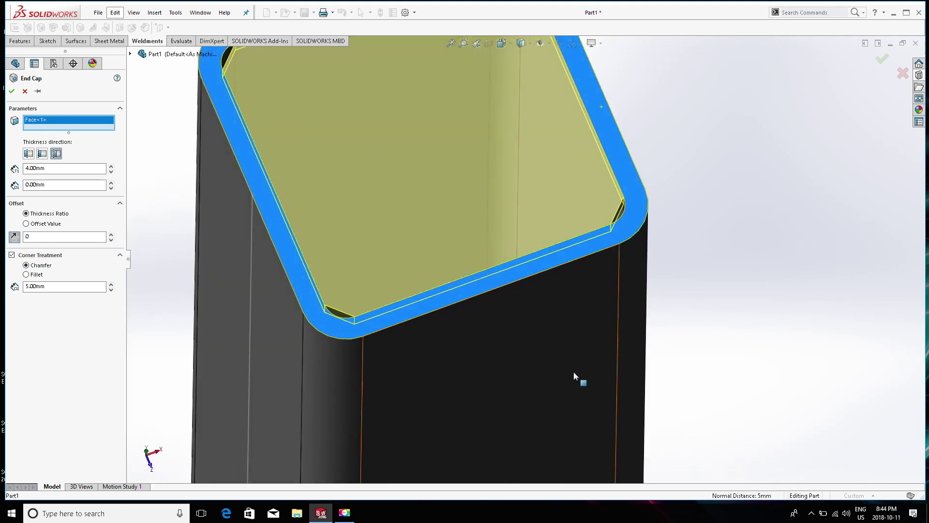
middle_click_drag(577, 378, 434, 336)
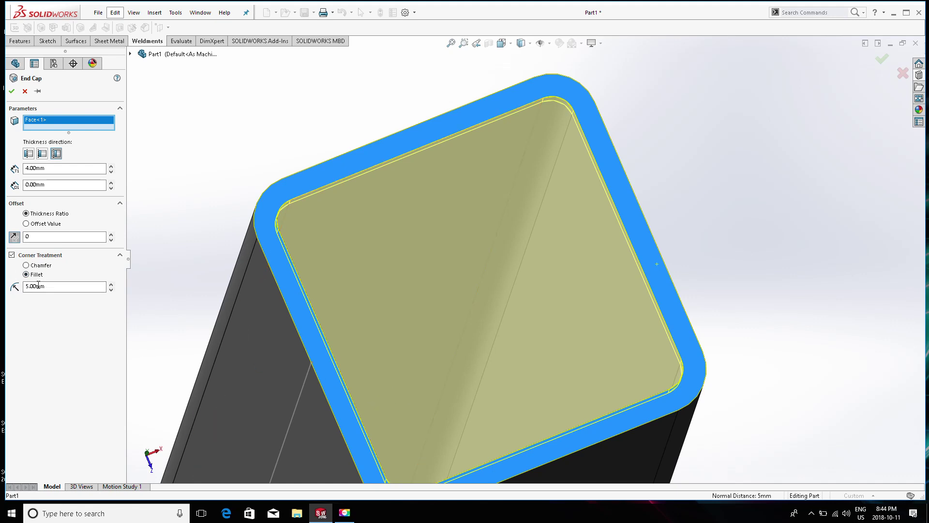
Step: Set the end cap's corner fillet size to 10 mm
double_click(59, 288)
type("10")
key("Return")
scroll(621, 384, "down", 3)
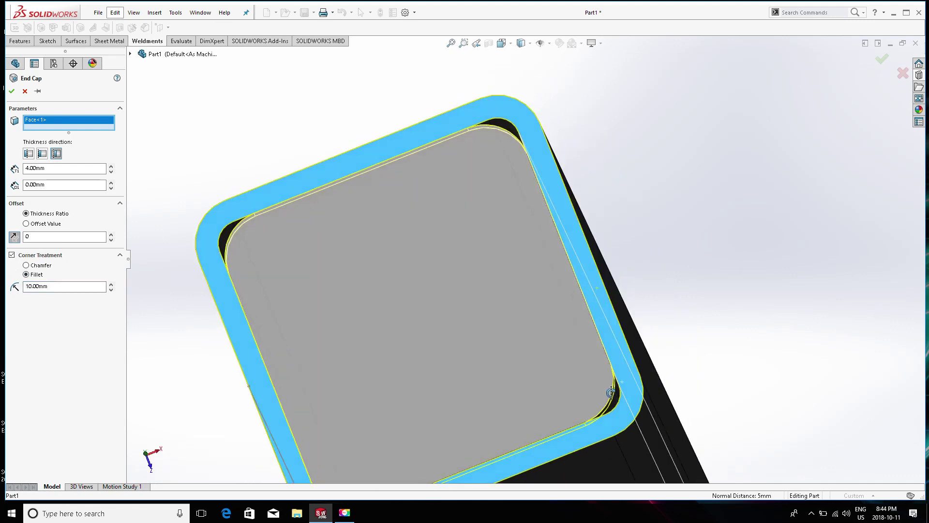
scroll(611, 392, "down", 3)
scroll(595, 358, "down", 2)
scroll(579, 309, "down", 2)
scroll(571, 314, "down", 1)
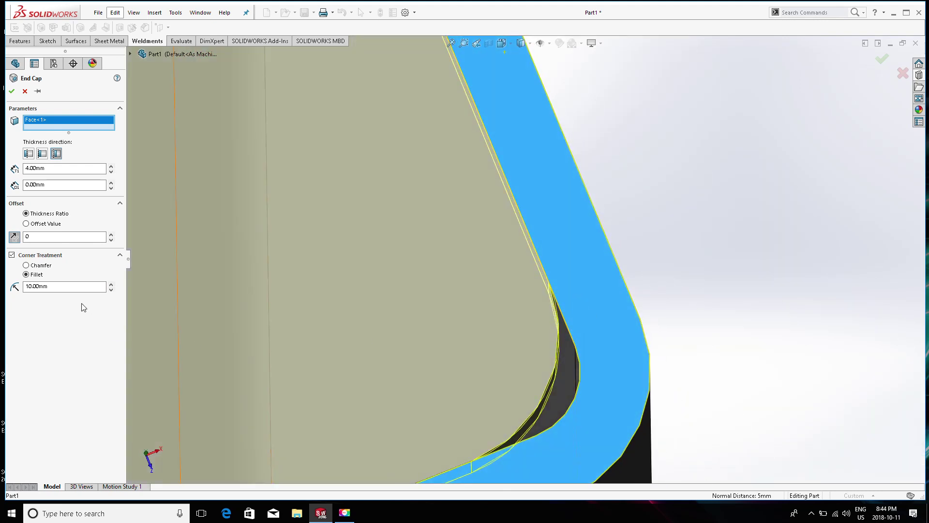
Step: Set the thickness ratio to 0.05 and create End cap2
left_click(58, 241)
type(".05")
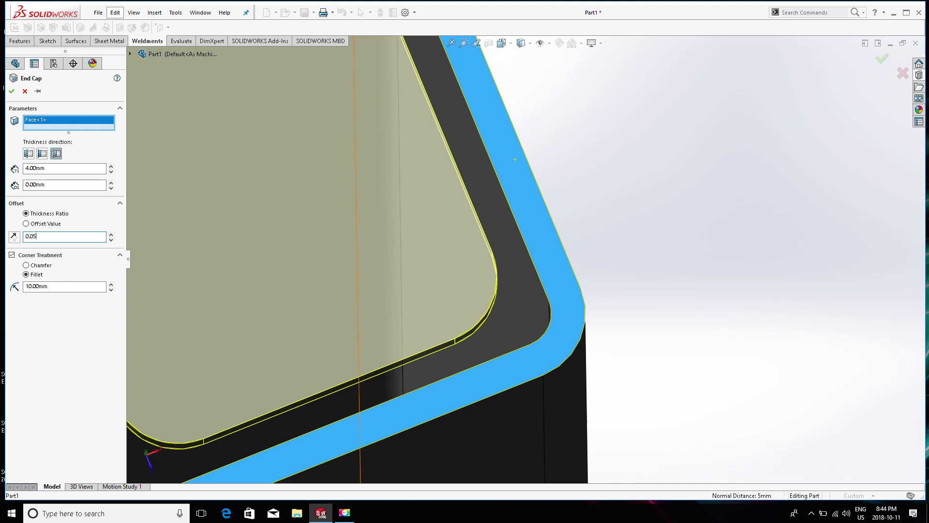
middle_click_drag(552, 423, 510, 365)
scroll(526, 422, "down", 3)
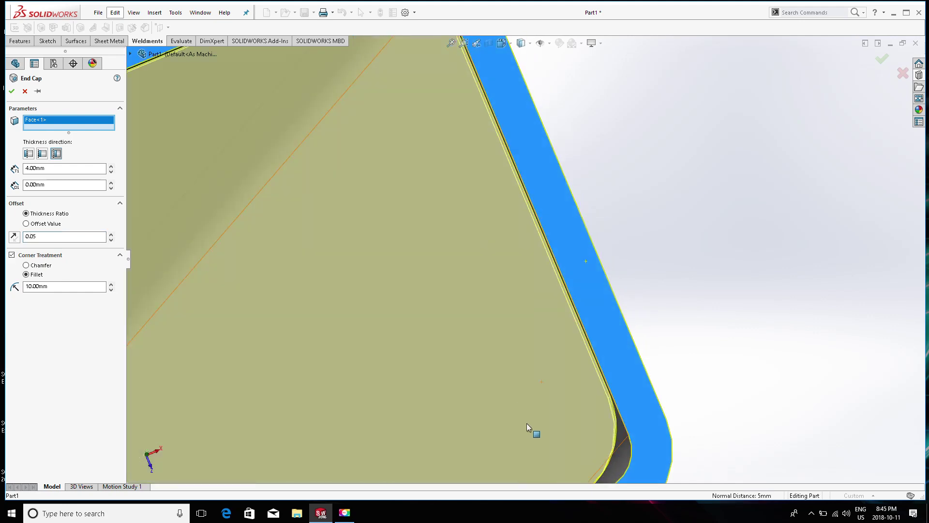
scroll(527, 423, "up", 5)
scroll(550, 301, "down", 5)
scroll(549, 301, "down", 2)
middle_click_drag(550, 301, 550, 308)
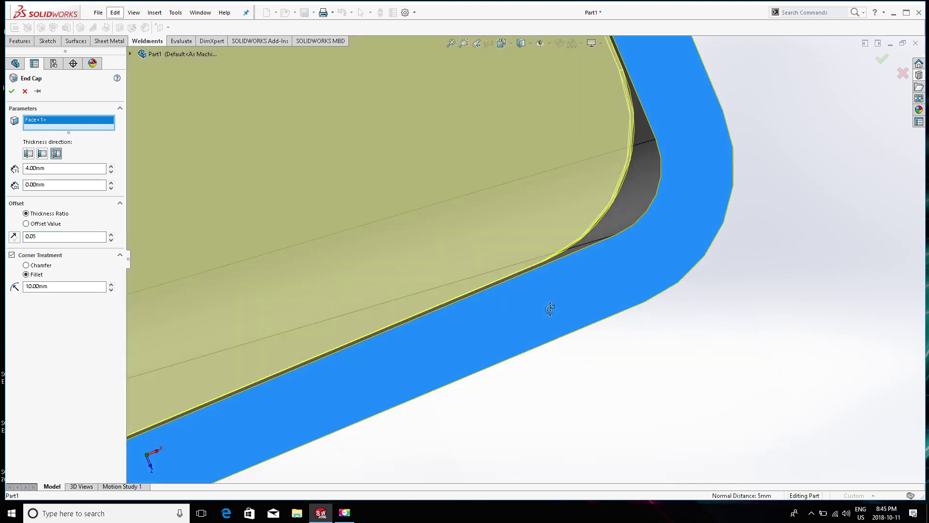
left_click(16, 90)
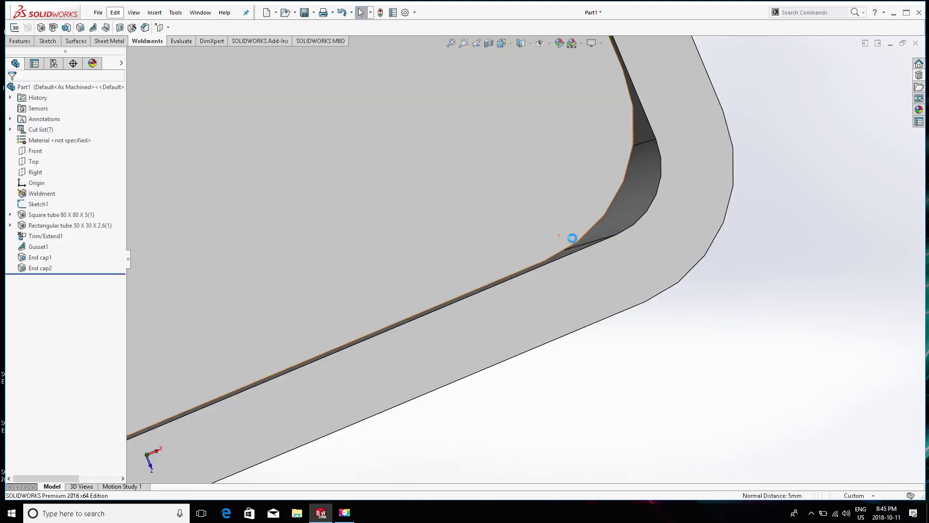
mouse_move(575, 241)
middle_mouse_down()
mouse_move(475, 169)
mouse_move(483, 89)
middle_mouse_up()
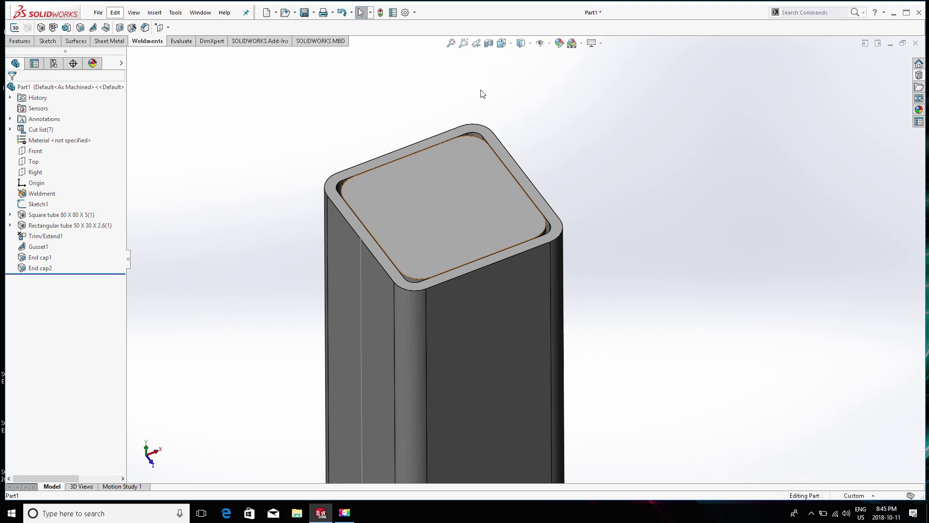
mouse_move(467, 165)
middle_mouse_down()
mouse_move(423, 140)
mouse_move(475, 208)
middle_mouse_up()
scroll(484, 153, "up", 5)
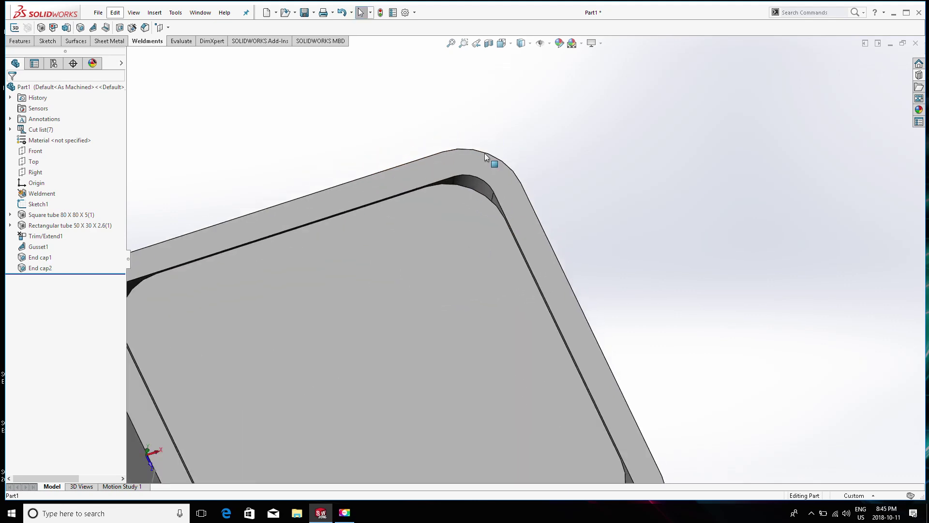
mouse_move(484, 153)
middle_mouse_down()
mouse_move(473, 132)
mouse_move(435, 151)
middle_mouse_up()
scroll(457, 182, "up", 5)
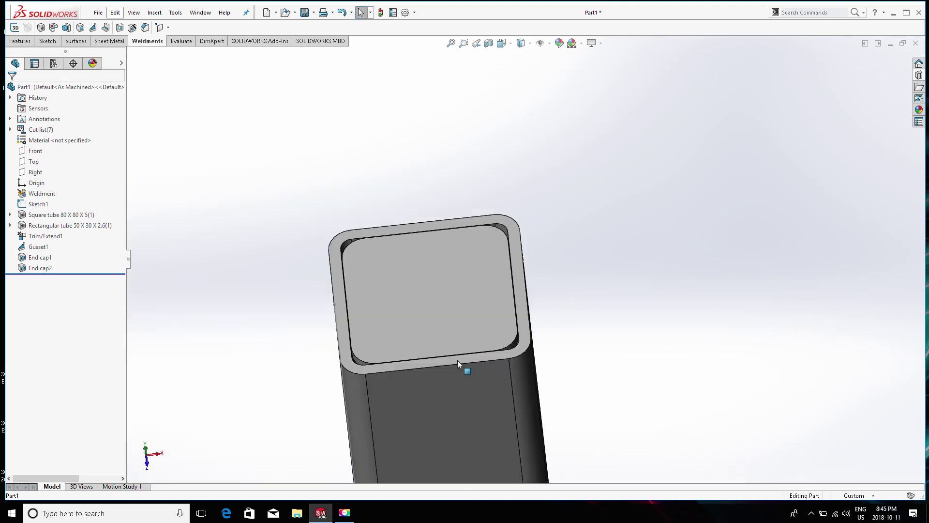
scroll(458, 360, "up", 2)
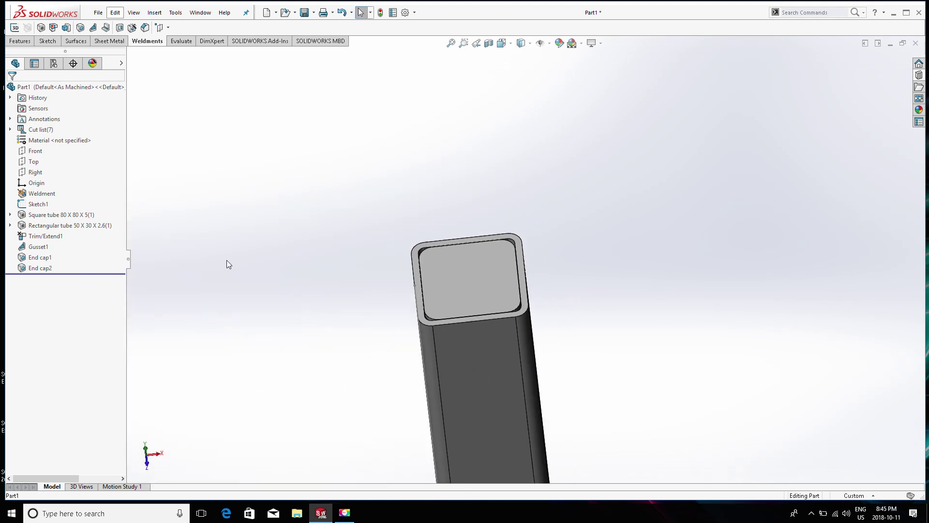